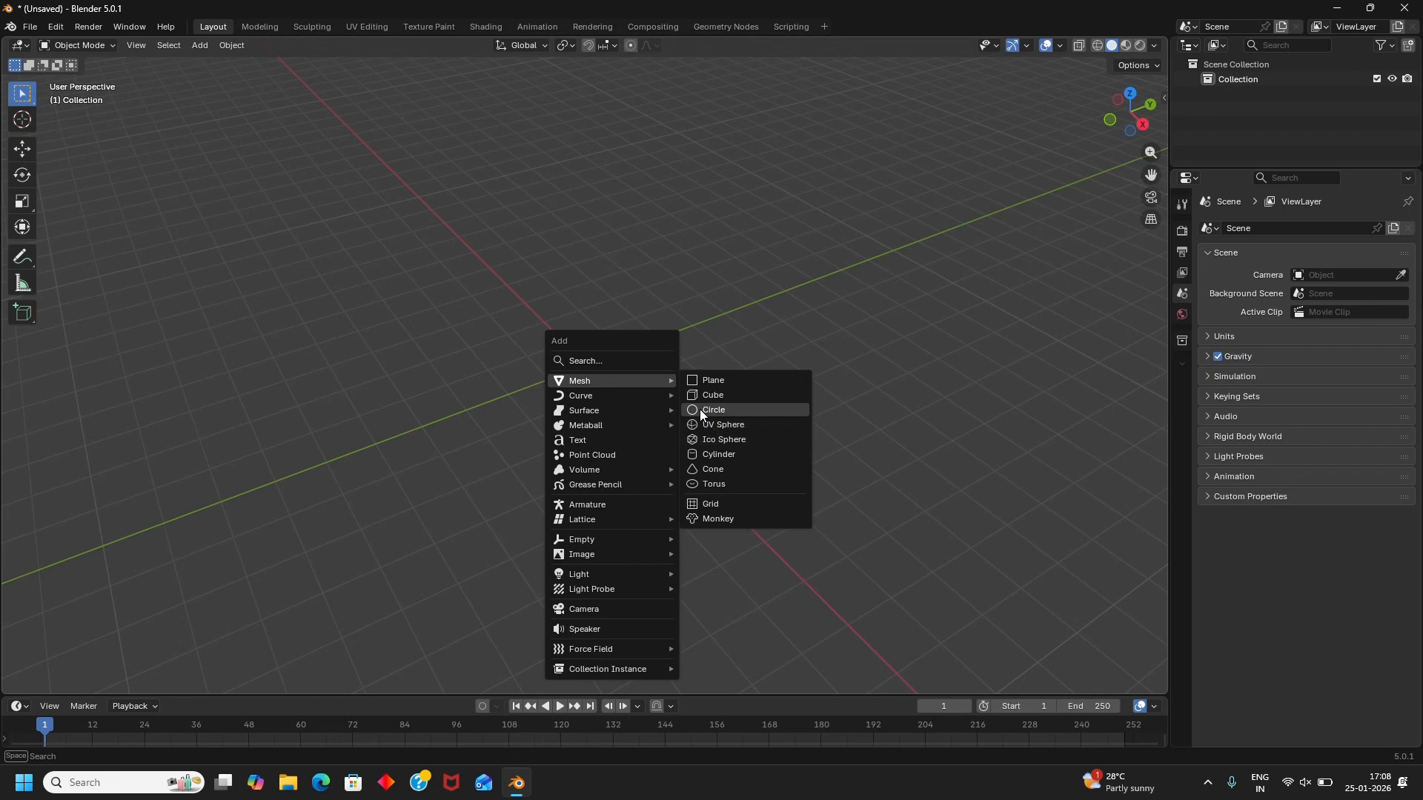
Add a mesh circle at the world origin.
{"action": "left_click", "coordinate": [700, 411]}
{"action": "scroll", "coordinate": [697, 404], "scroll_direction": "up", "scroll_amount": 4}
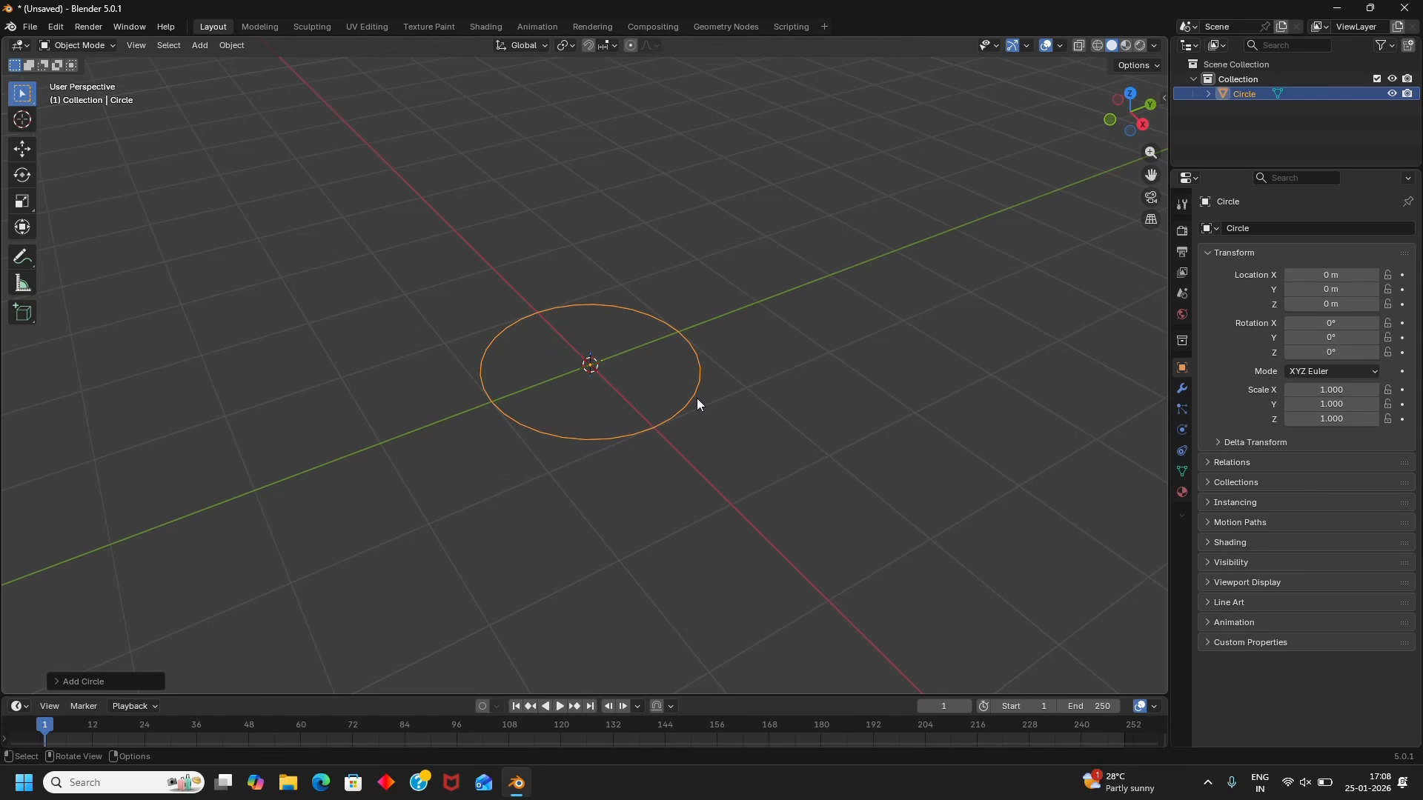
{"action": "scroll", "coordinate": [697, 404], "scroll_direction": "up", "scroll_amount": 2}
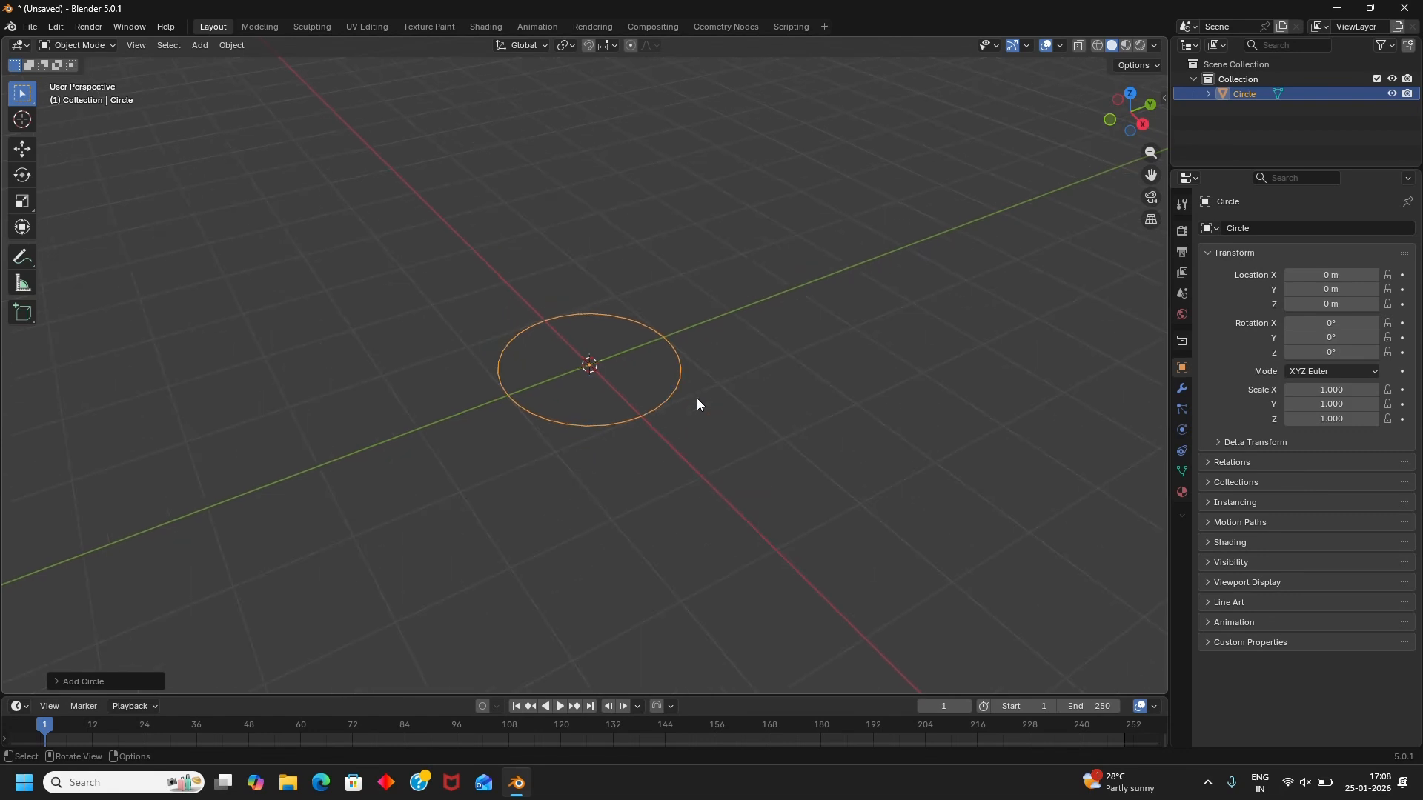
{"action": "mouse_move", "coordinate": [697, 404]}
{"action": "middle_mouse_down"}
{"action": "mouse_move", "coordinate": [635, 429]}
{"action": "mouse_move", "coordinate": [708, 425]}
{"action": "middle_mouse_up"}
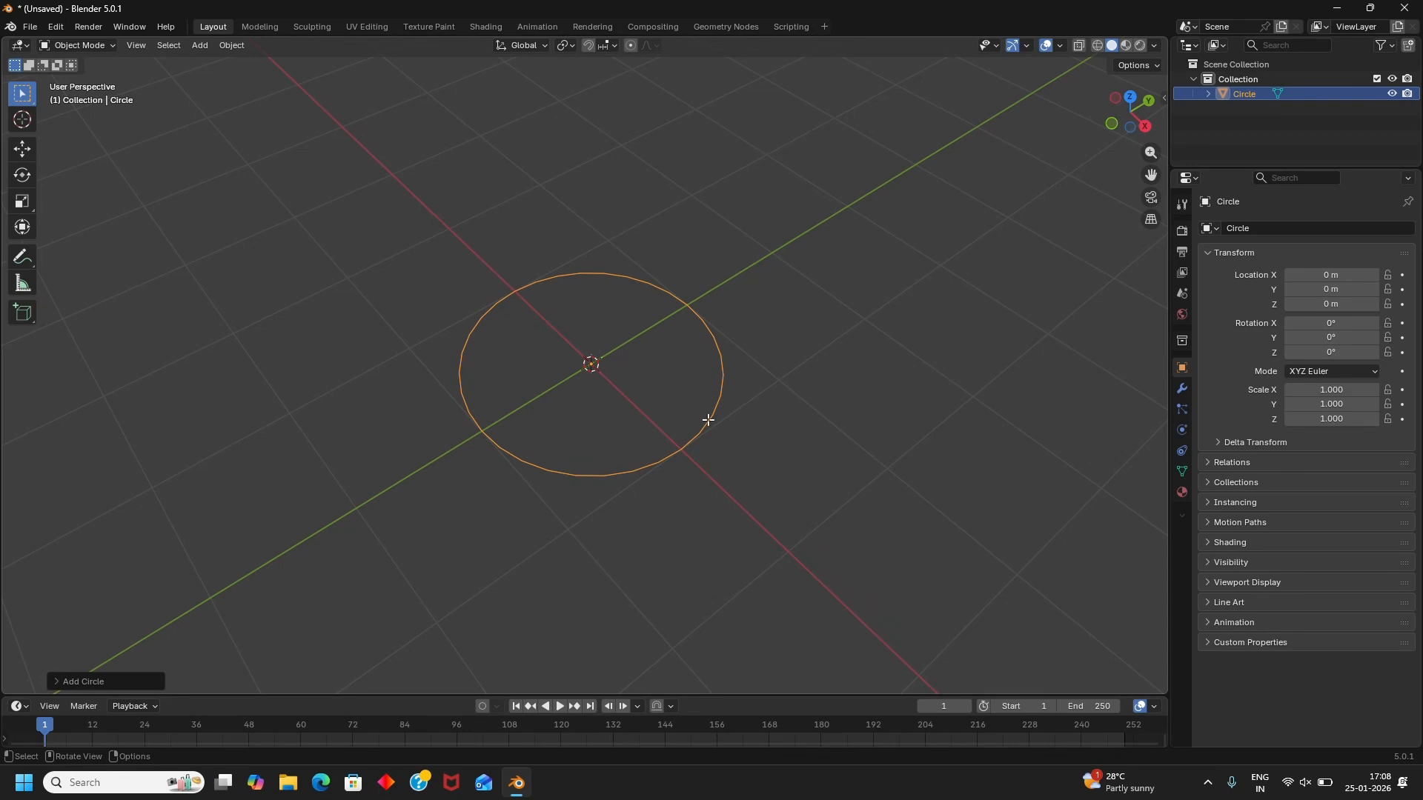
In Edit Mode, extrude the circle's edge loop upward about 0.38 m along Z to form a ring wall.
{"action": "key", "text": "Tab"}
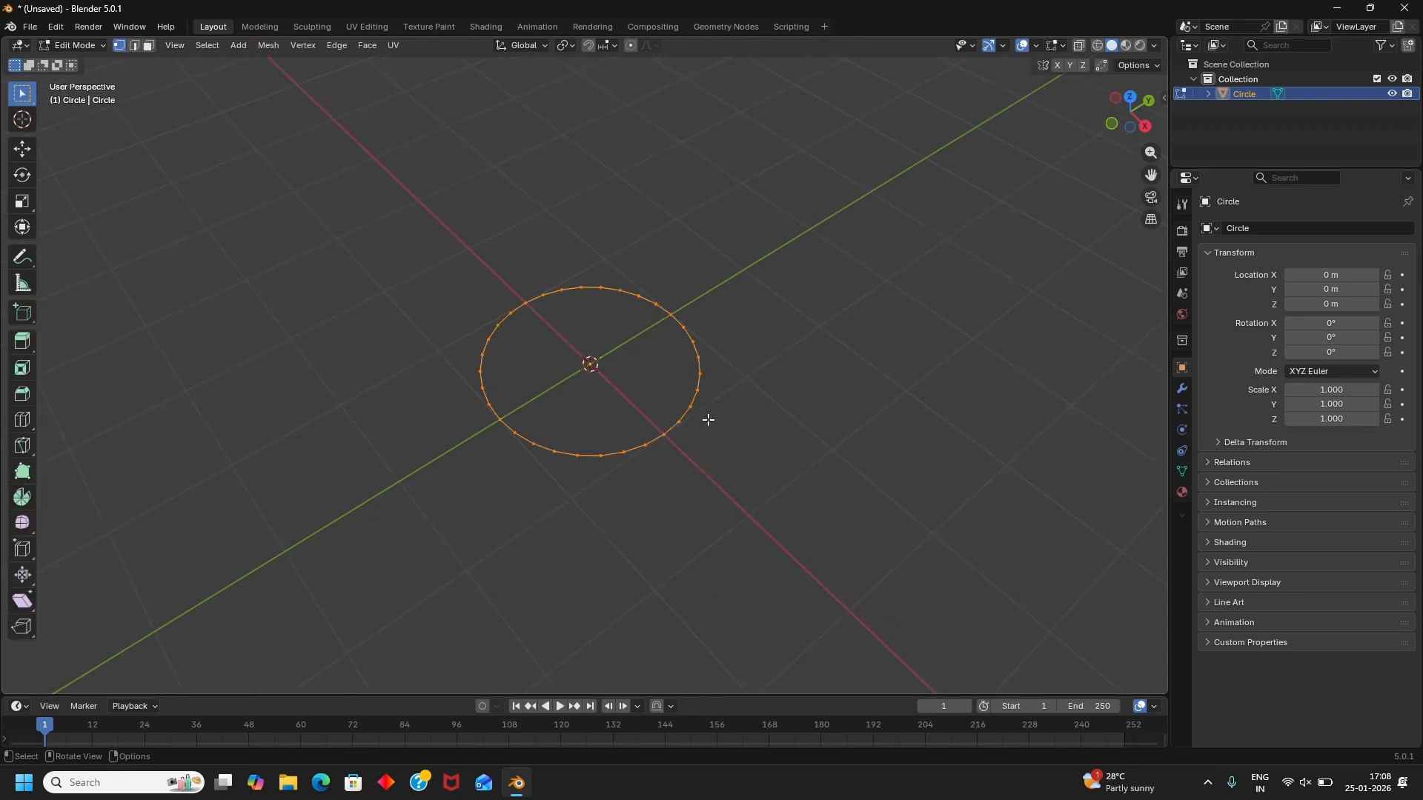
{"action": "scroll", "coordinate": [708, 419], "scroll_direction": "down", "scroll_amount": 1}
{"action": "middle_click_drag", "start_coordinate": [708, 419], "coordinate": [709, 359]}
{"action": "key", "text": "e"}
{"action": "key", "text": "z"}
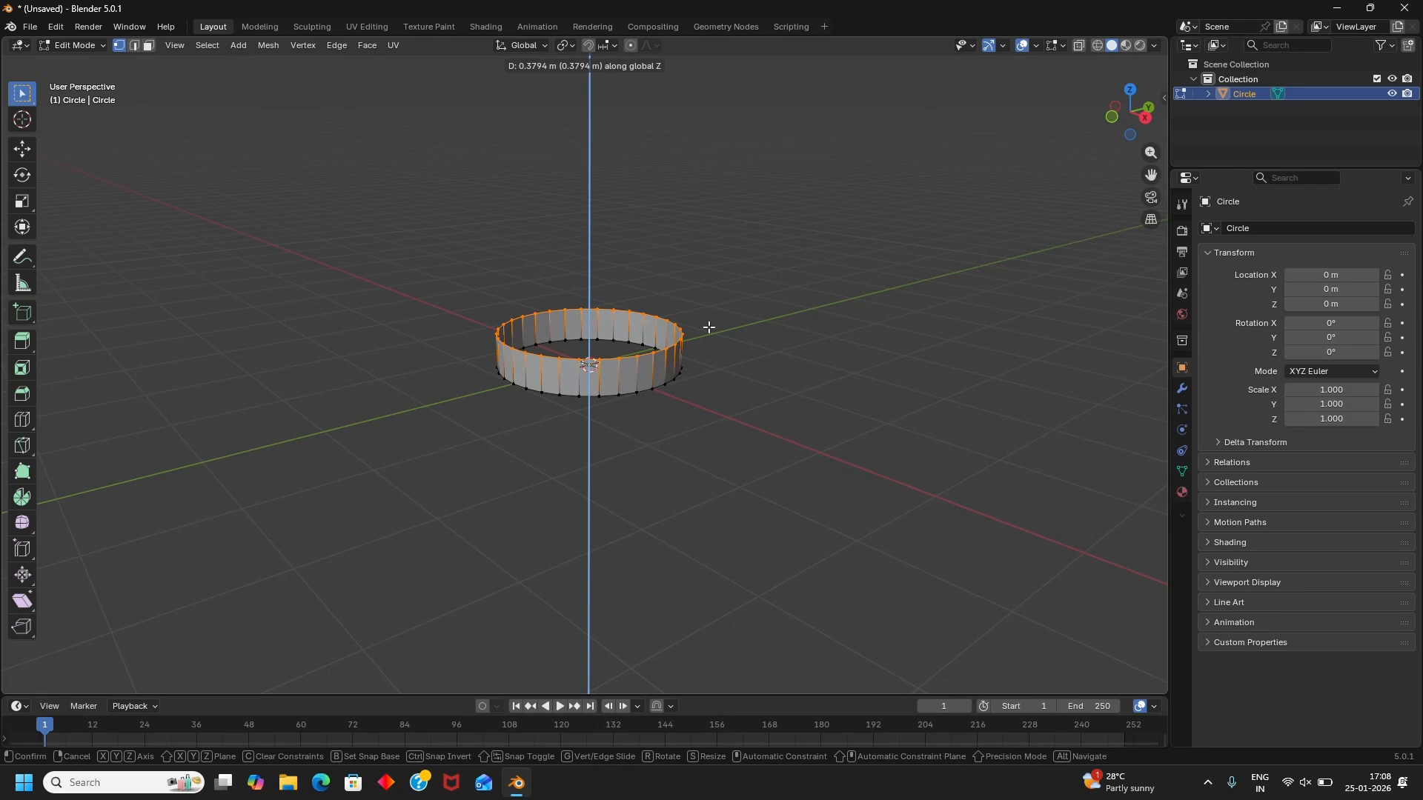
{"action": "left_click", "coordinate": [708, 326]}
Extrude the ring's upper edge loop and scale it inward to about 0.64 to form a flat shoulder.
{"action": "middle_click_drag", "start_coordinate": [708, 327], "coordinate": [690, 366]}
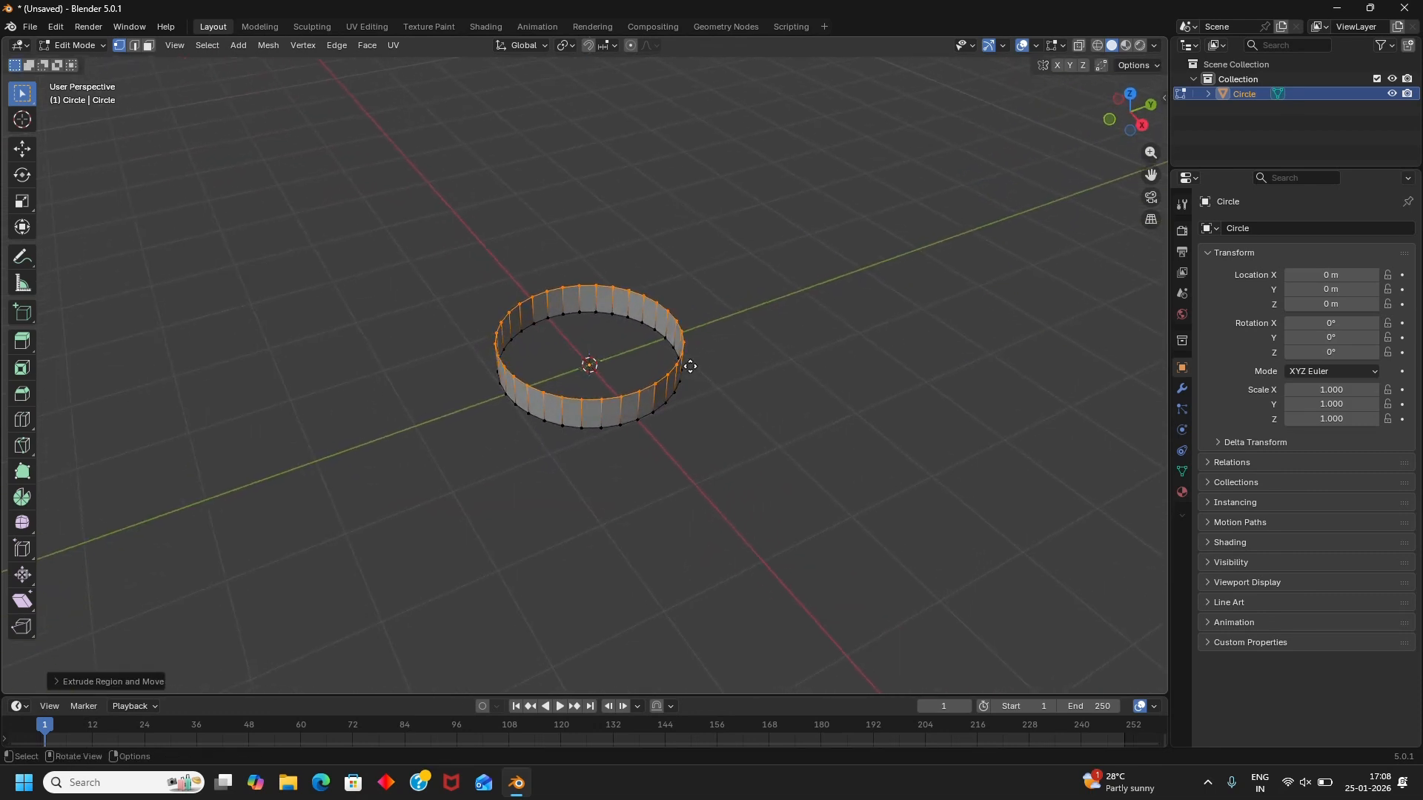
{"action": "key", "text": "g"}
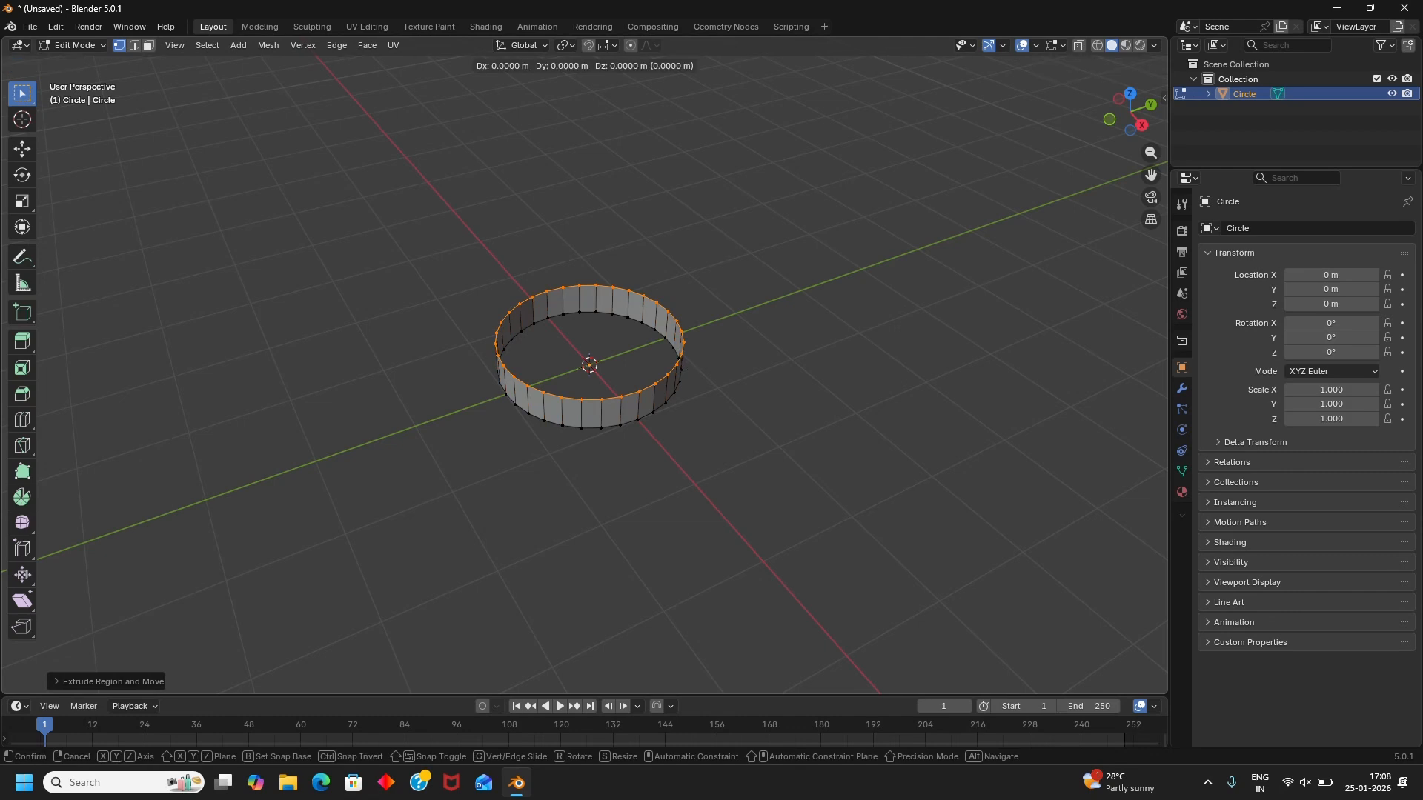
{"action": "key", "text": "s"}
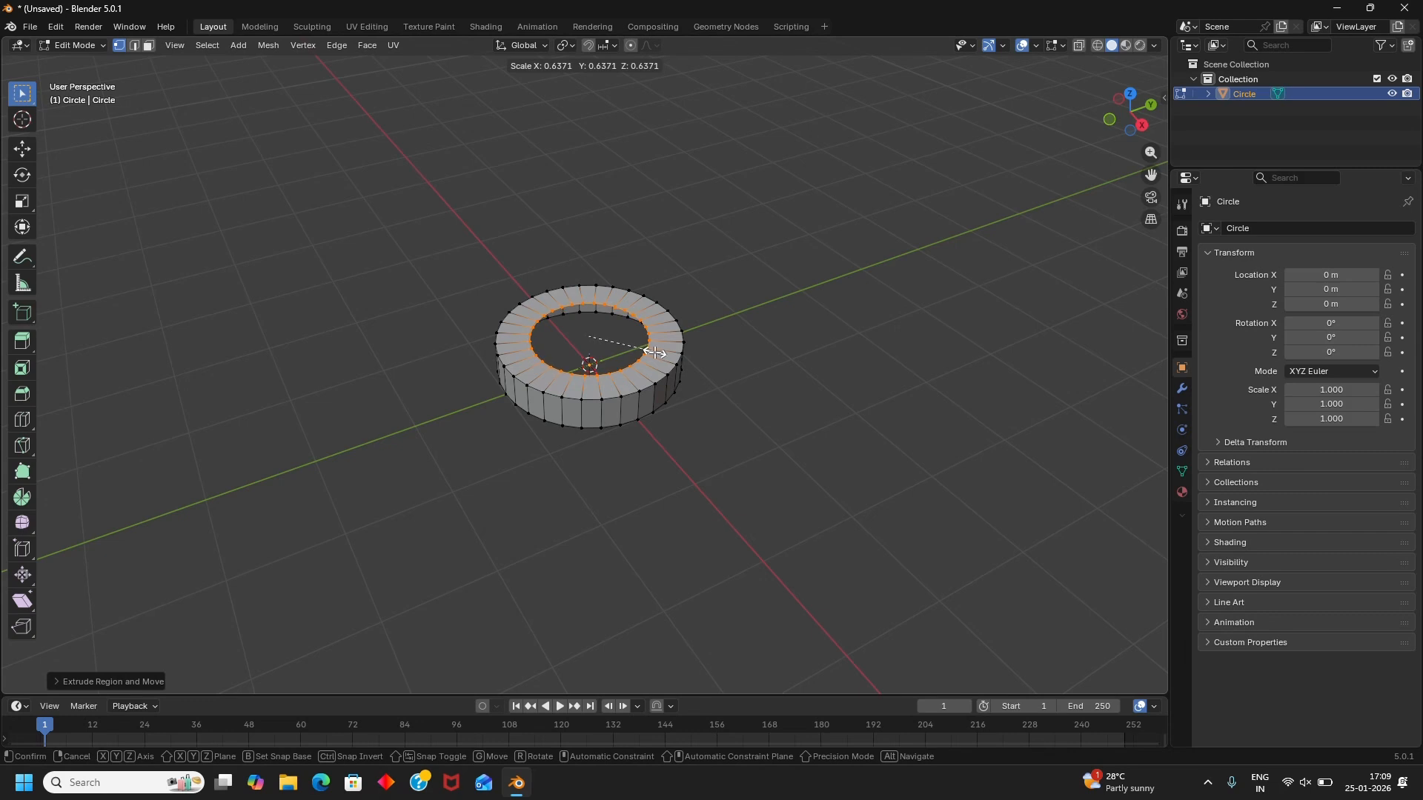
{"action": "left_click", "coordinate": [655, 352]}
Extrude the shoulder's inner edge loop upward about 0.5 m along Z to form a narrower collar.
{"action": "middle_click_drag", "start_coordinate": [655, 352], "coordinate": [667, 356]}
{"action": "key", "text": "e"}
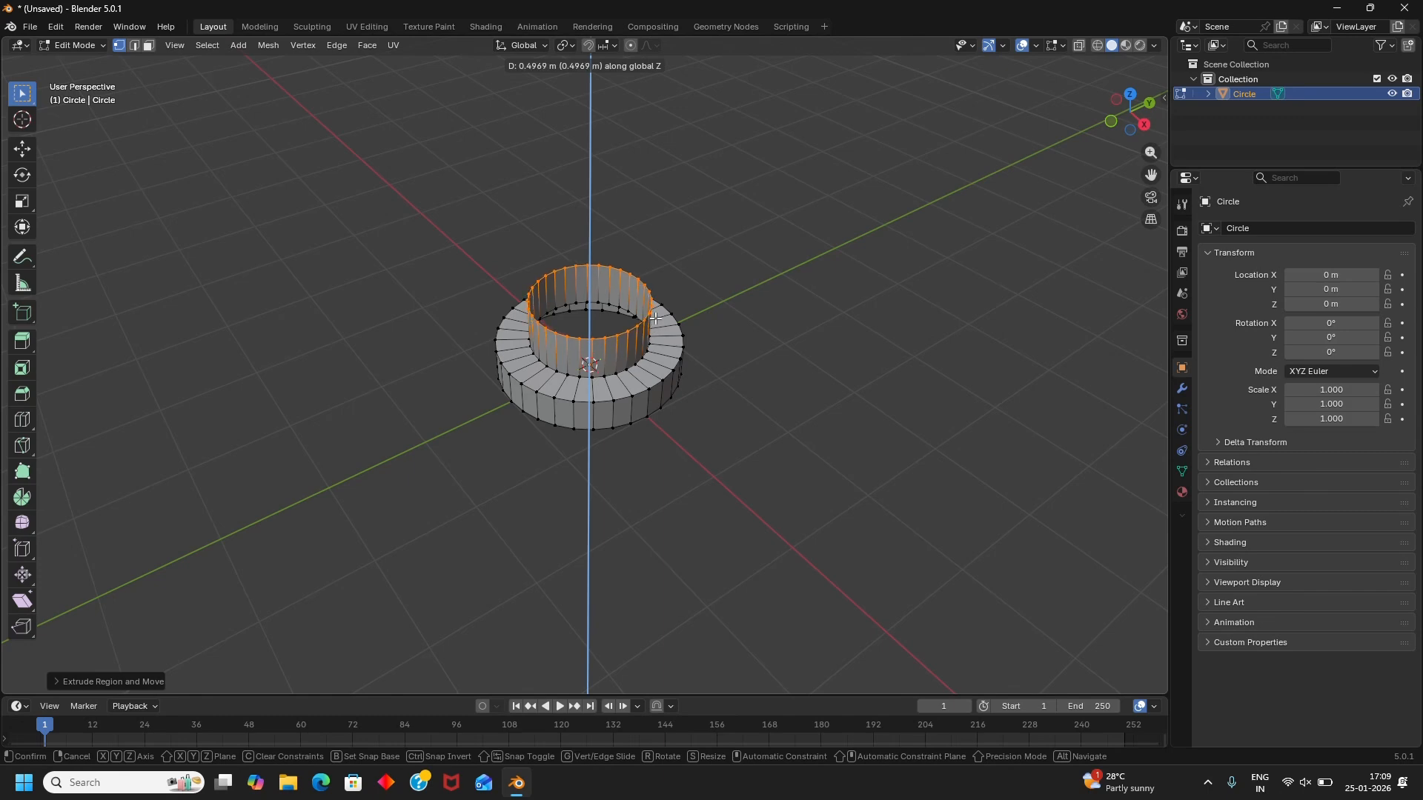
{"action": "left_click", "coordinate": [655, 317]}
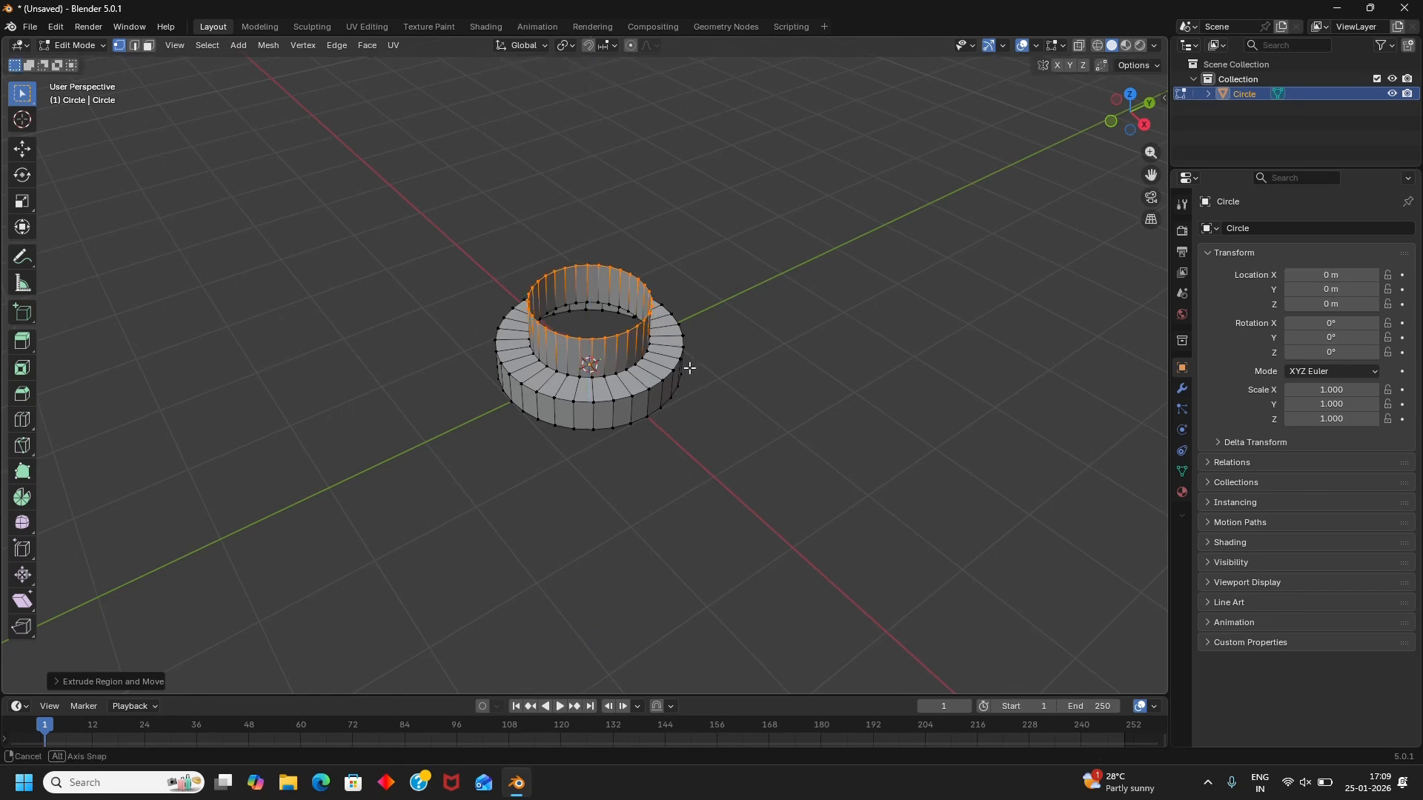
Select the open edge loop on the underside of the wide base and fill it with a face.
{"action": "middle_click_drag", "start_coordinate": [666, 326], "coordinate": [743, 247]}
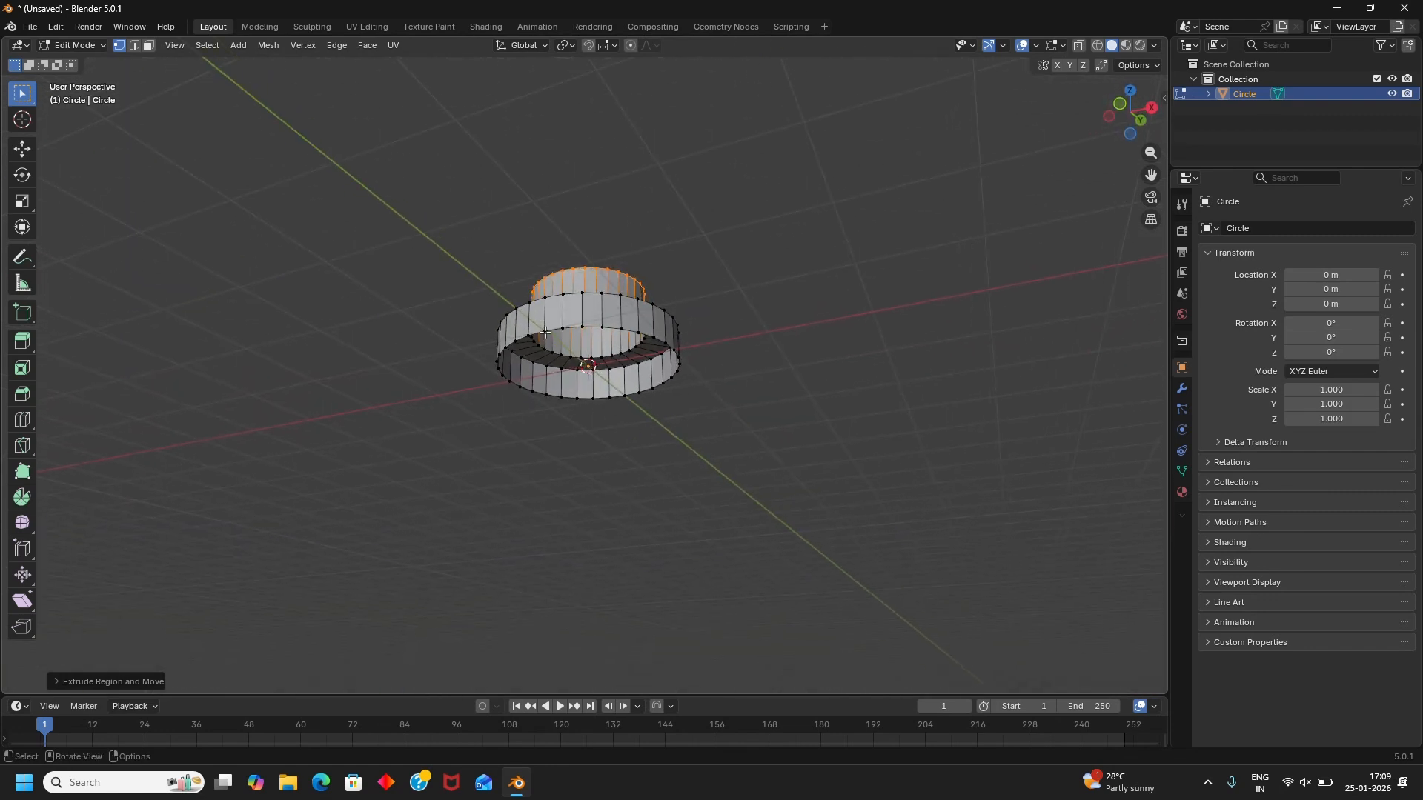
{"action": "left_click", "coordinate": [705, 469]}
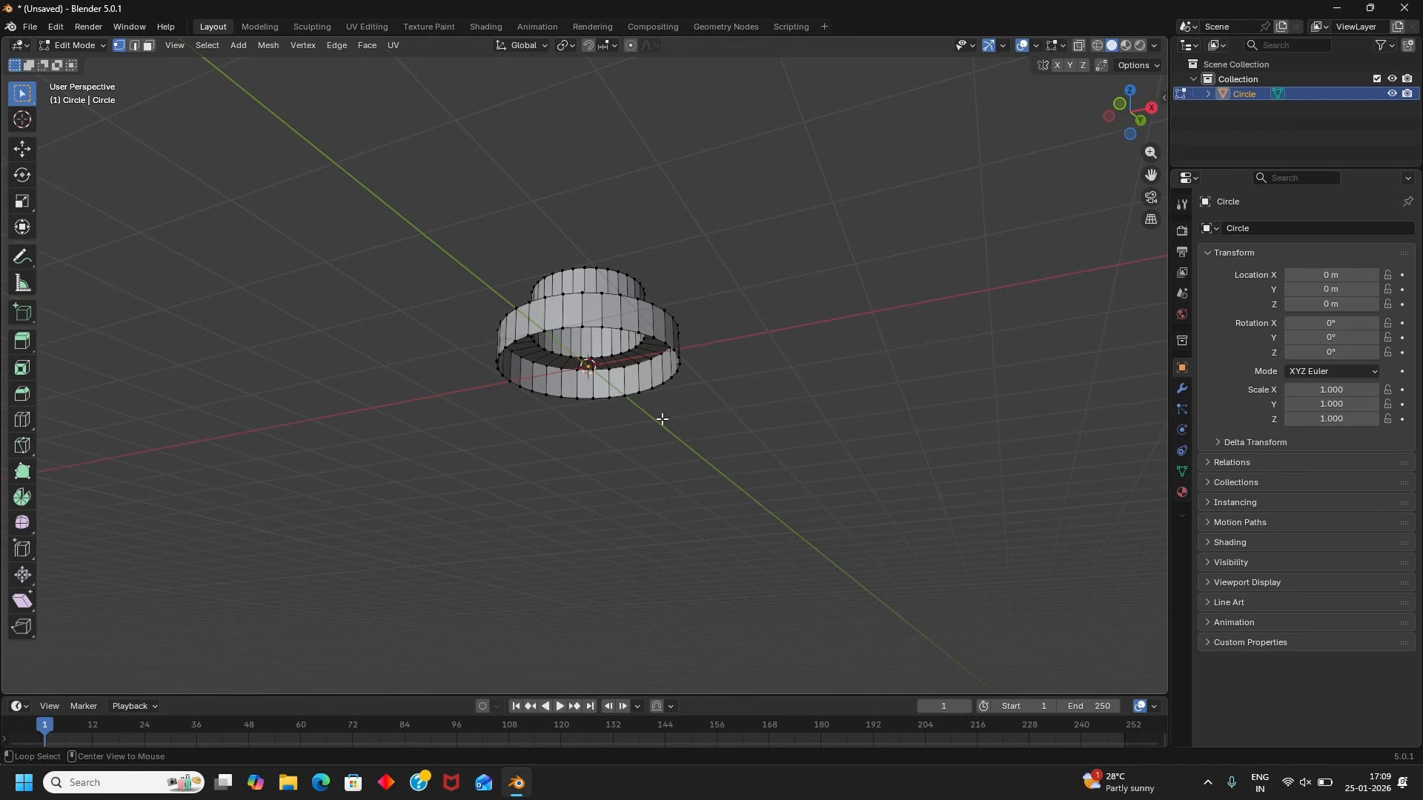
{"action": "left_click", "coordinate": [623, 395], "text": "alt"}
{"action": "left_click", "coordinate": [634, 394], "text": "ctrl+alt"}
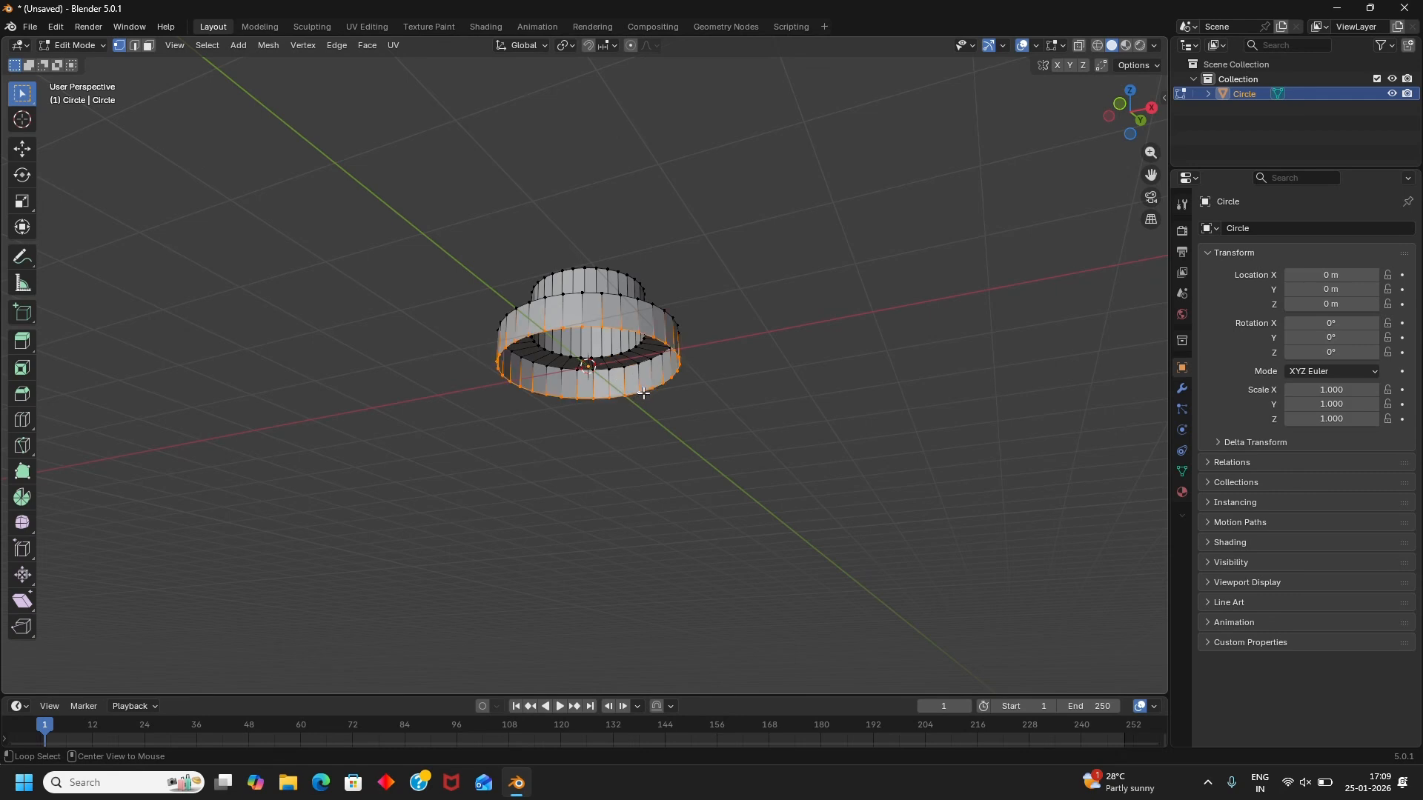
{"action": "middle_click_drag", "start_coordinate": [715, 414], "coordinate": [706, 453]}
{"action": "key", "text": "f"}
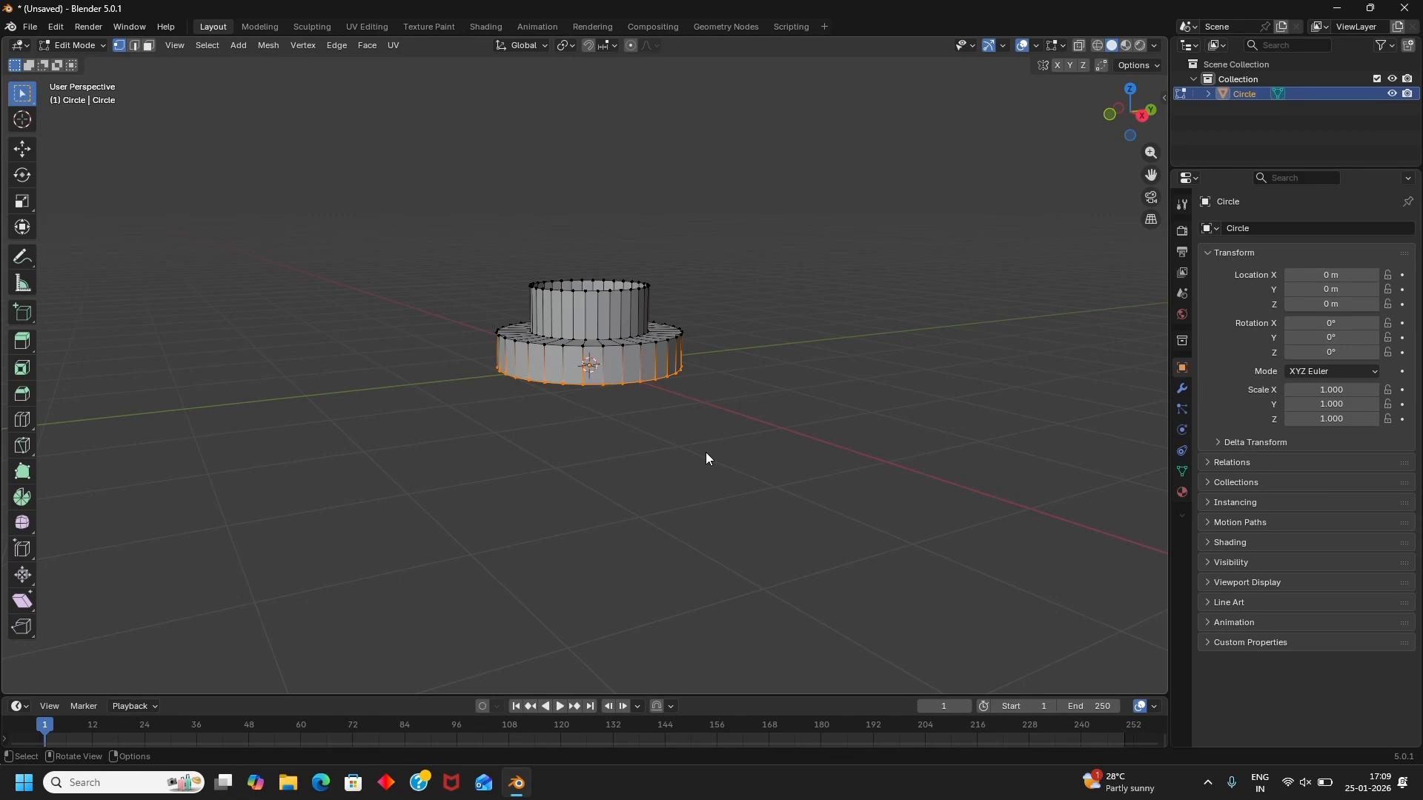
Return to Object Mode and duplicate the flange about 2.17 m upward along Z.
{"action": "key", "text": "Tab"}
{"action": "mouse_move", "coordinate": [717, 459]}
{"action": "middle_mouse_down"}
{"action": "mouse_move", "coordinate": [649, 479]}
{"action": "mouse_move", "coordinate": [718, 471]}
{"action": "middle_mouse_up"}
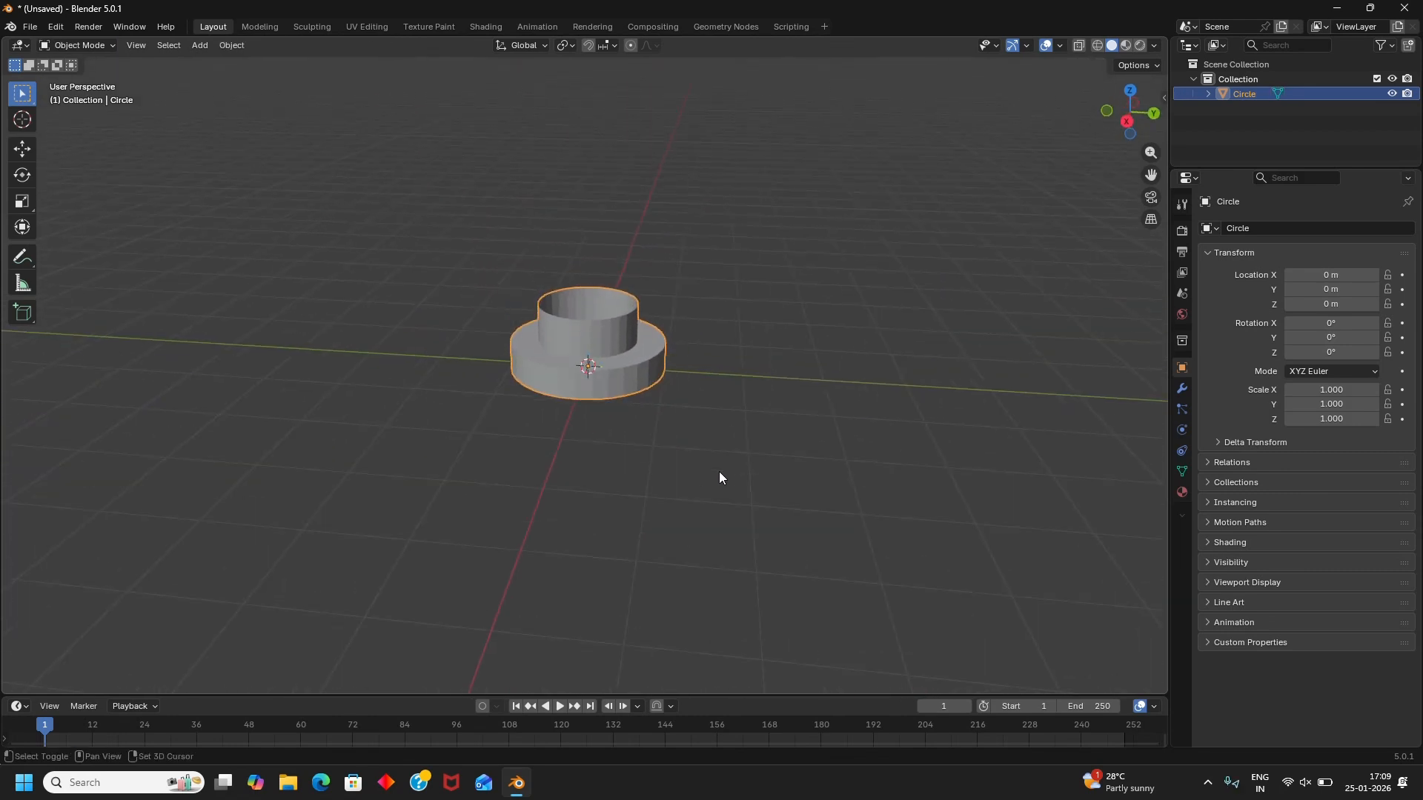
{"action": "key", "text": "shift+d"}
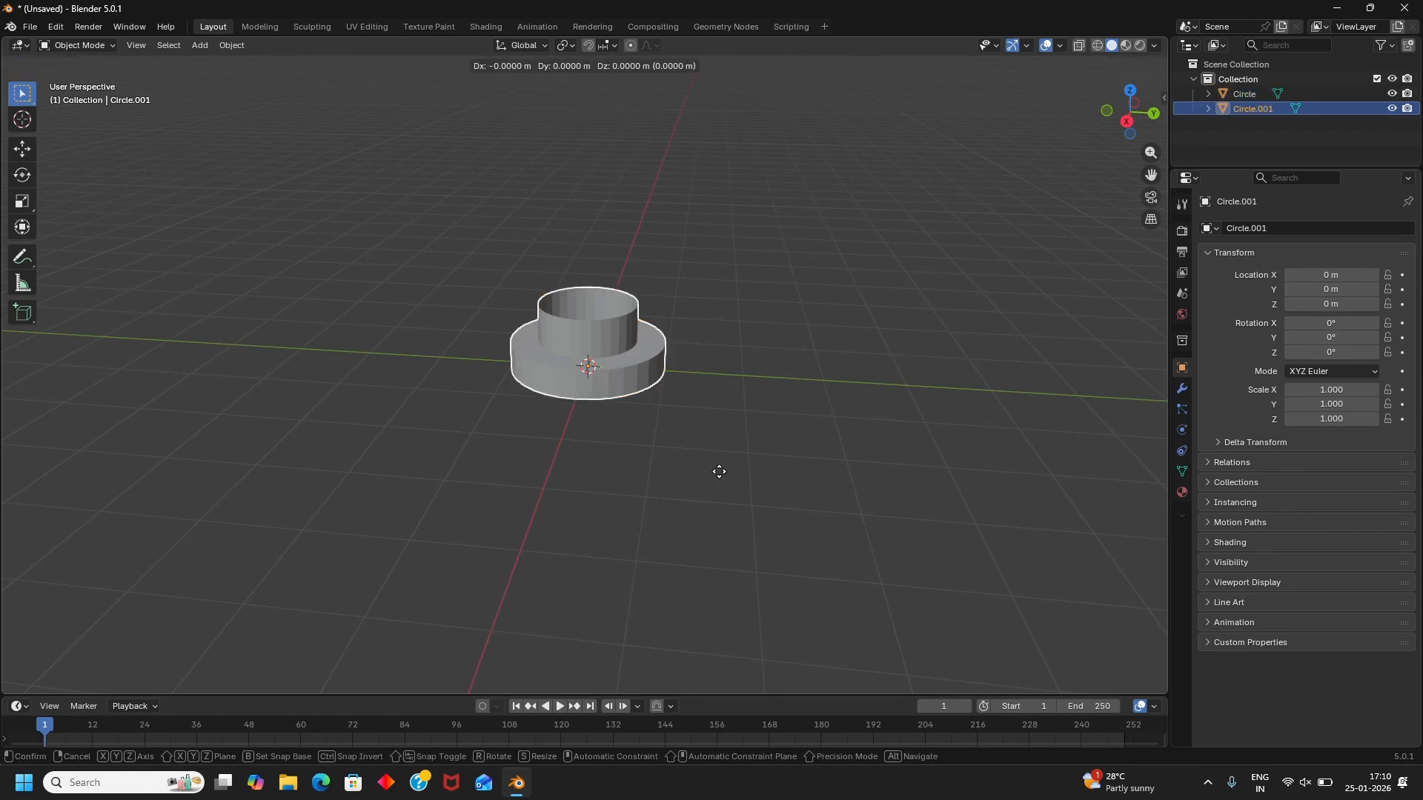
{"action": "key", "text": "z"}
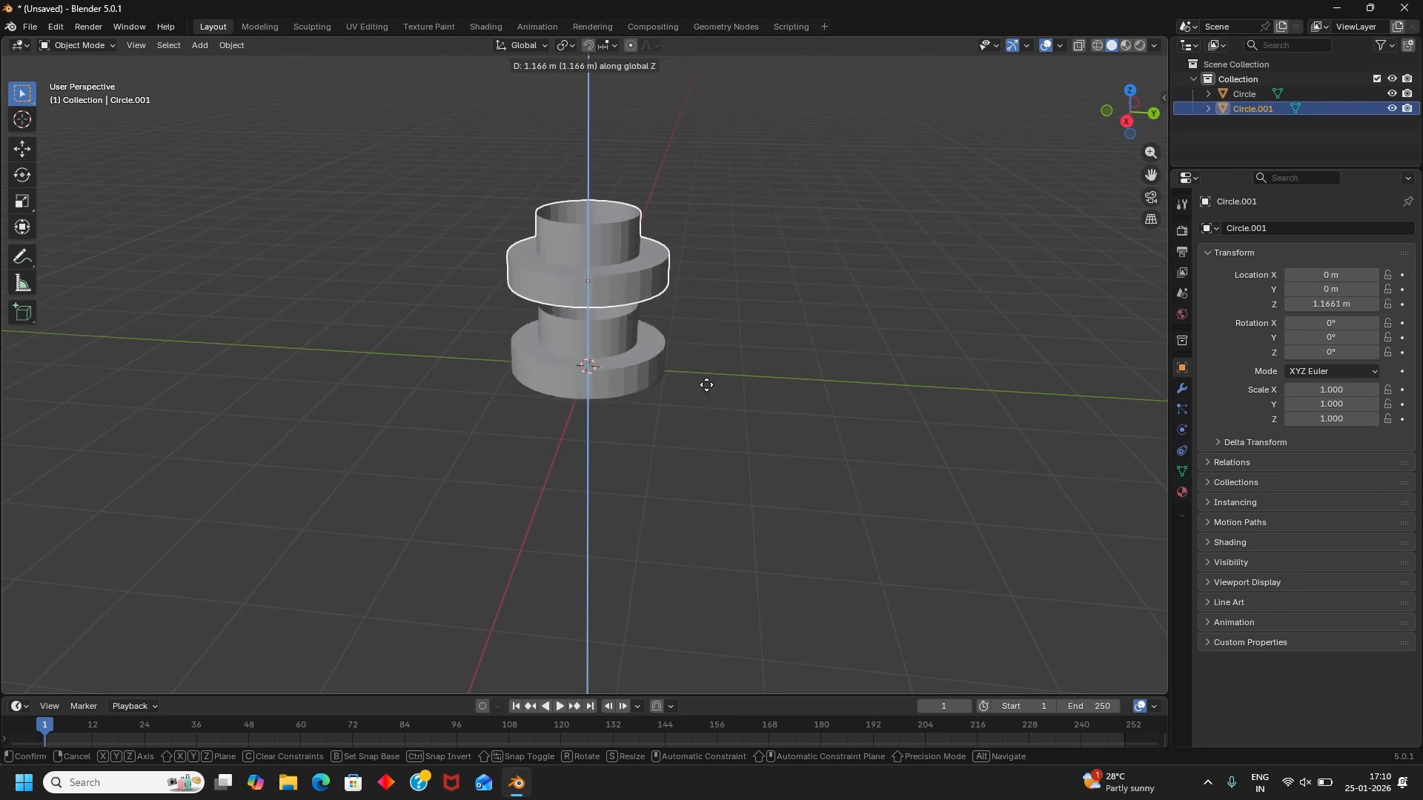
{"action": "left_click", "coordinate": [692, 311]}
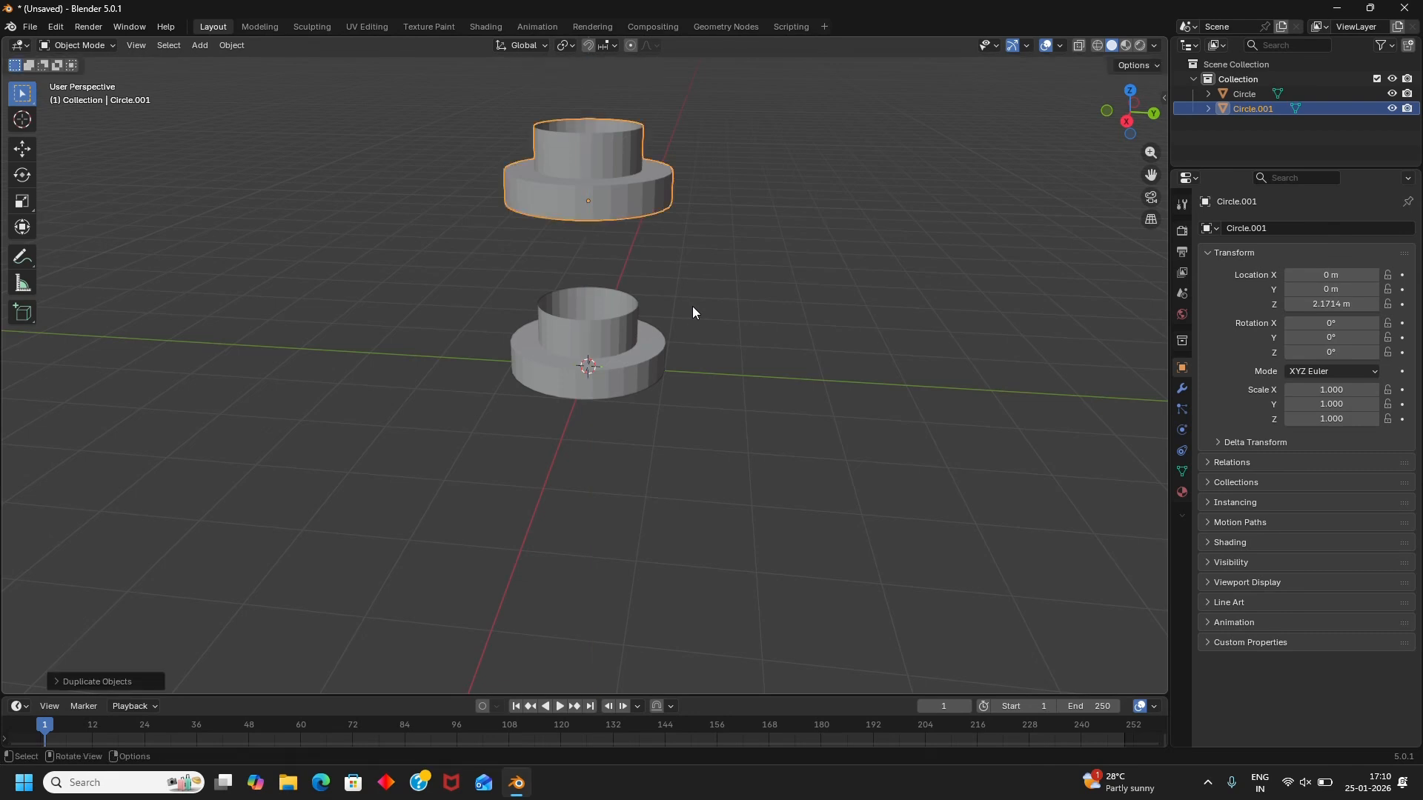
Move the duplicated flange about 3.96 m along the Y axis, away from the original.
{"action": "middle_click_drag", "start_coordinate": [677, 460], "coordinate": [720, 465]}
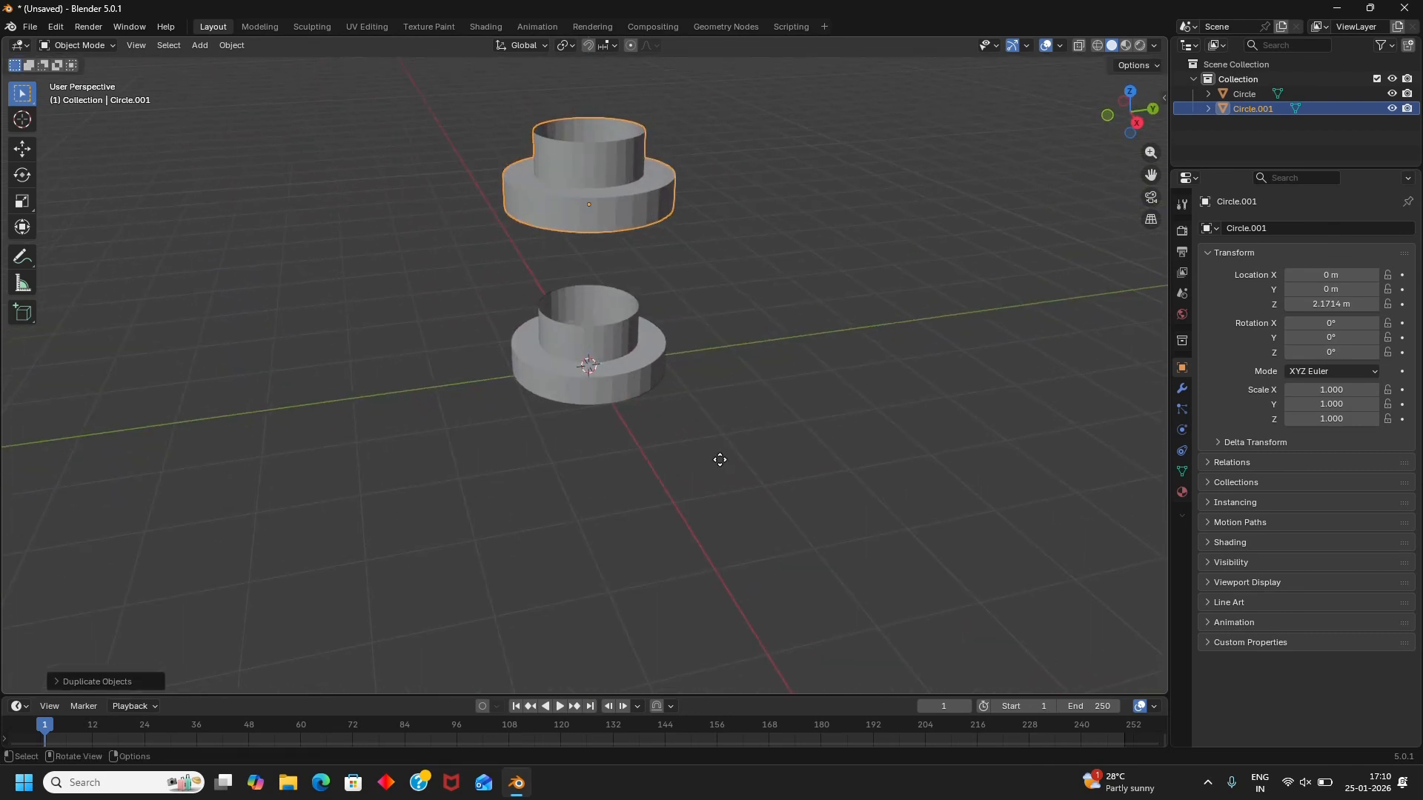
{"action": "key", "text": "g"}
{"action": "key", "text": "y"}
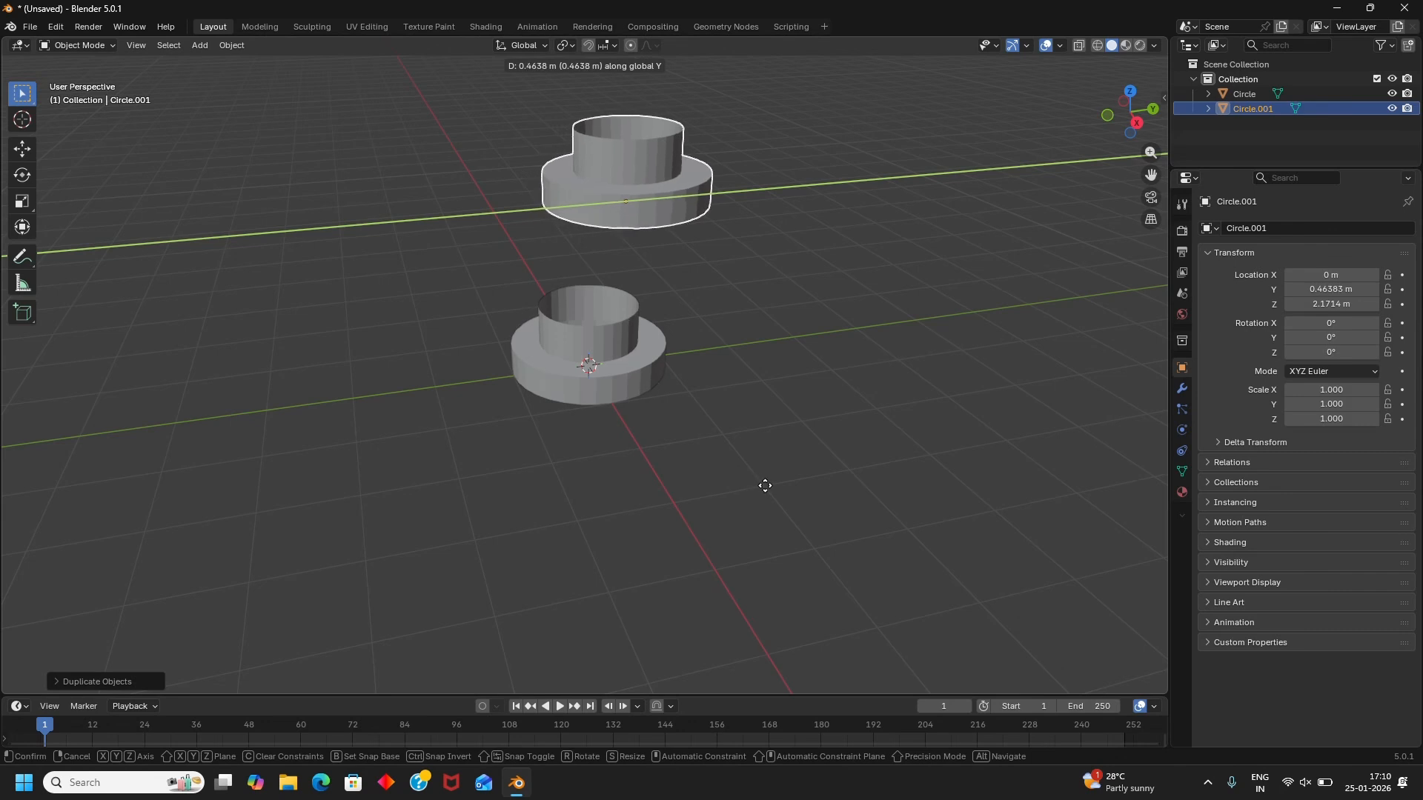
{"action": "left_click", "coordinate": [1010, 491]}
Rotate the duplicated flange 90° about the X axis so its collar faces sideways toward the original.
{"action": "middle_click_drag", "start_coordinate": [1007, 491], "coordinate": [965, 472]}
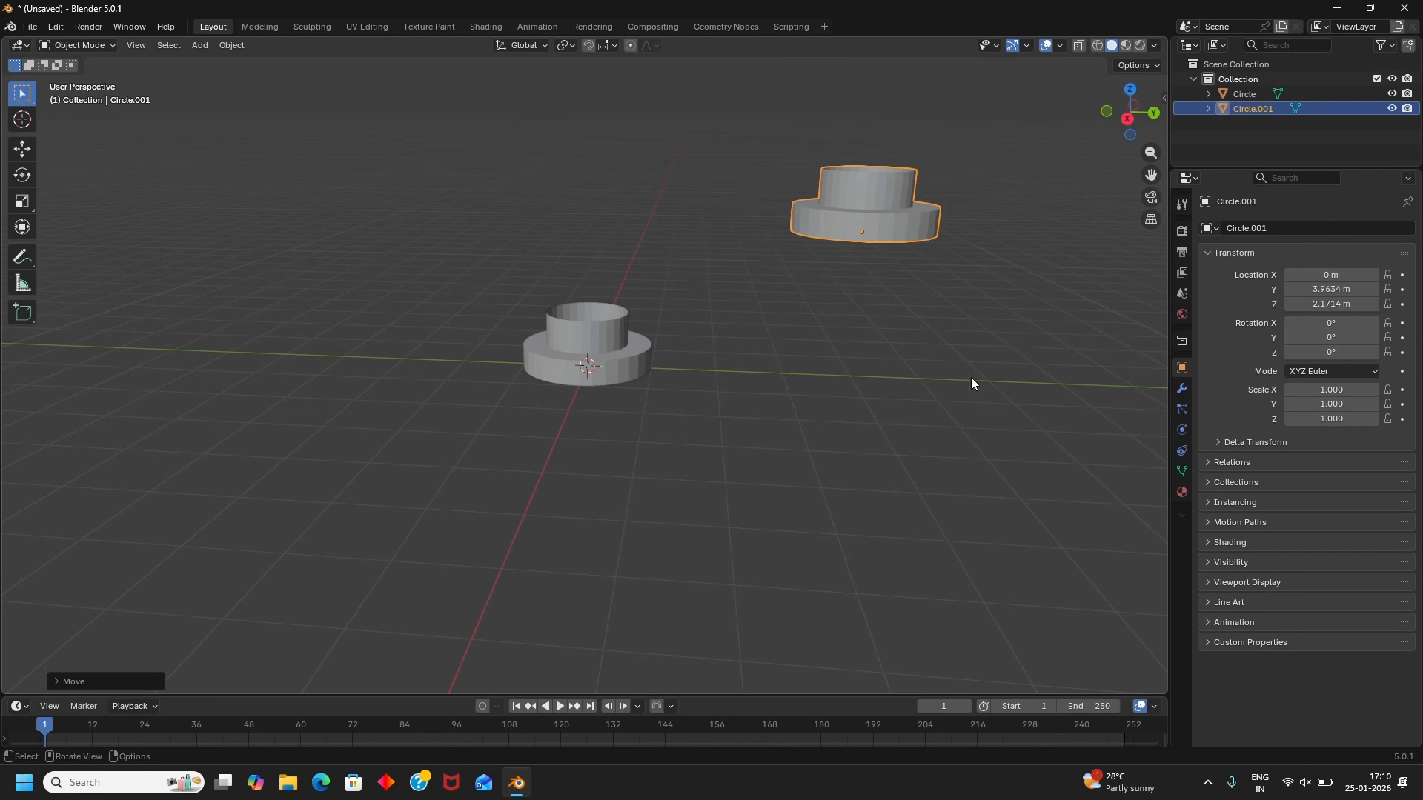
{"action": "left_click", "coordinate": [886, 204]}
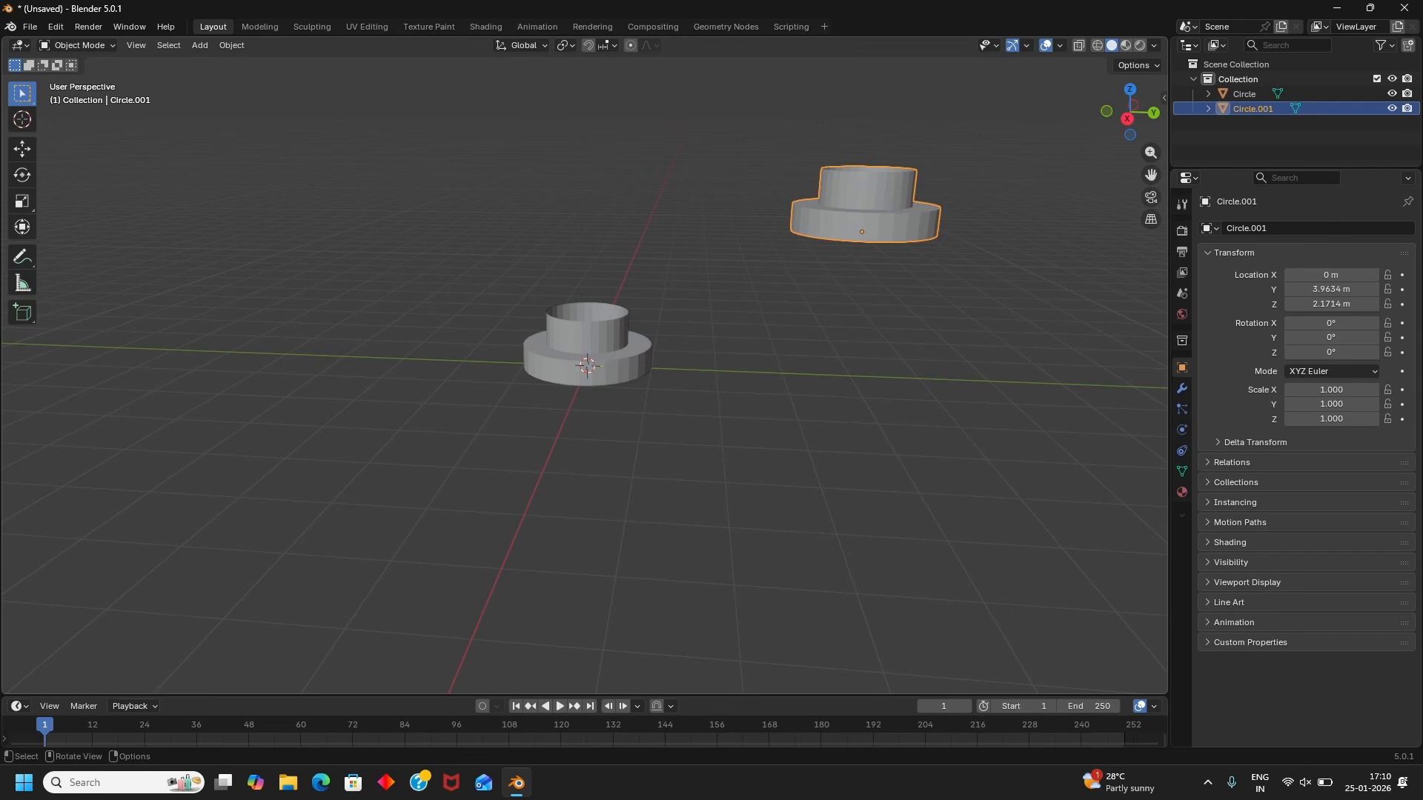
{"action": "key", "text": "r"}
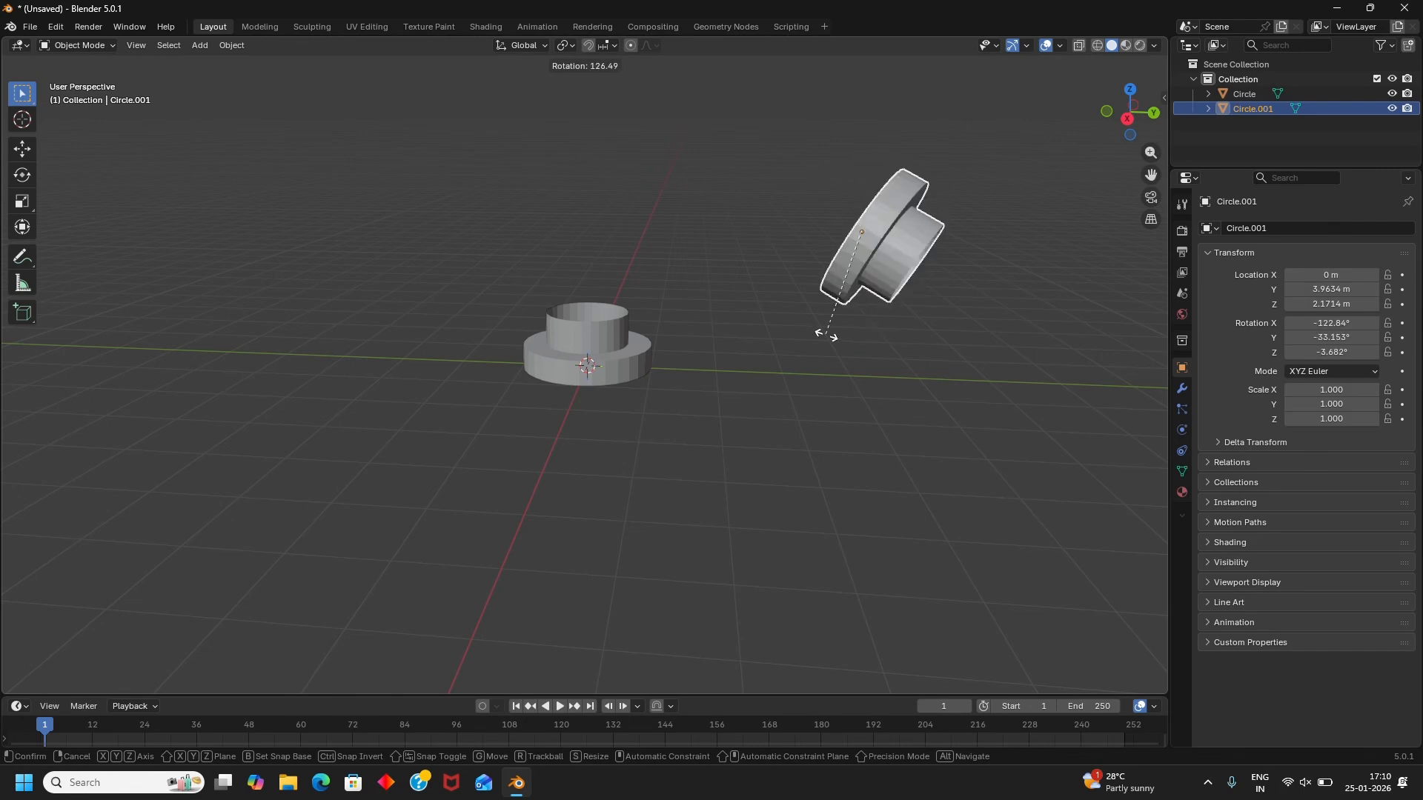
{"action": "key", "text": "x"}
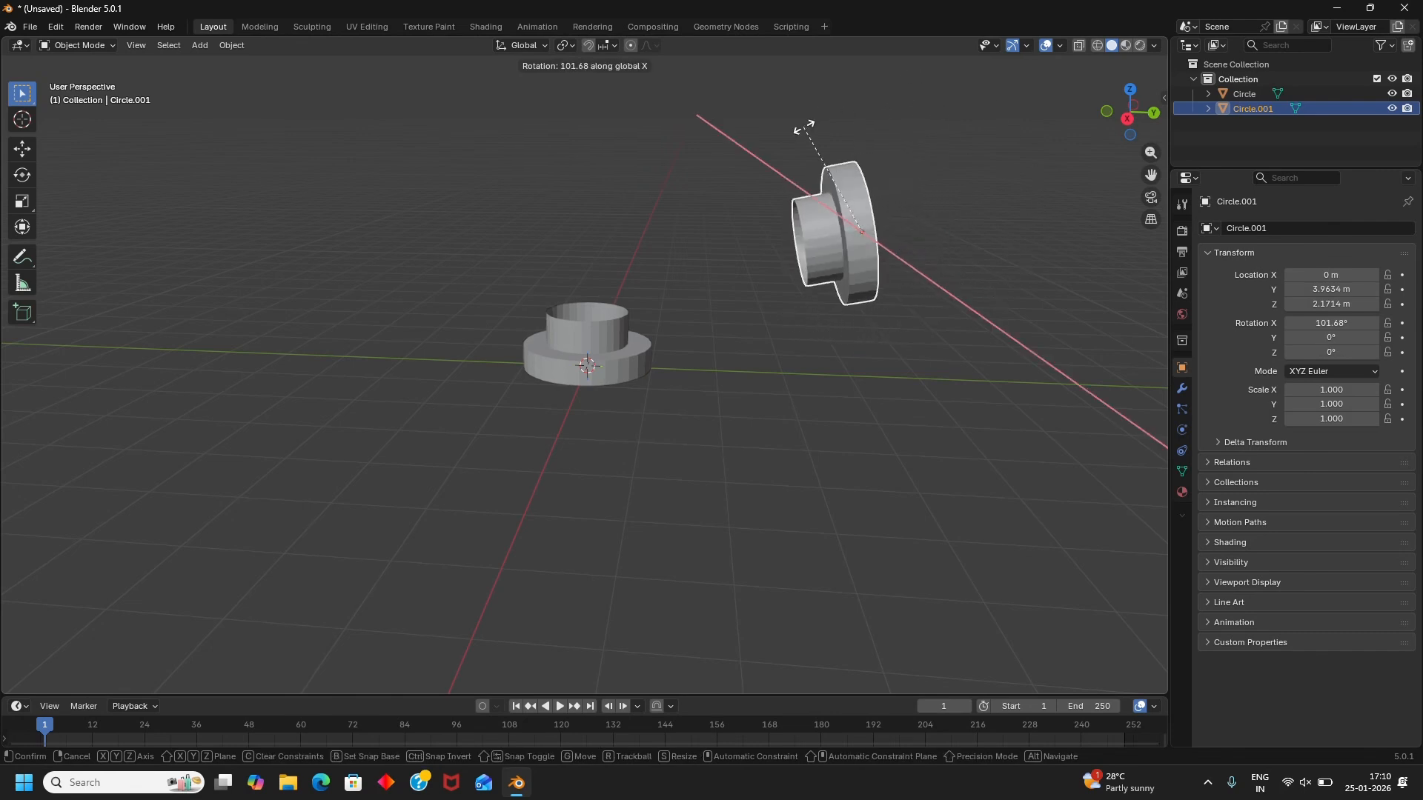
{"action": "key", "text": "9"}
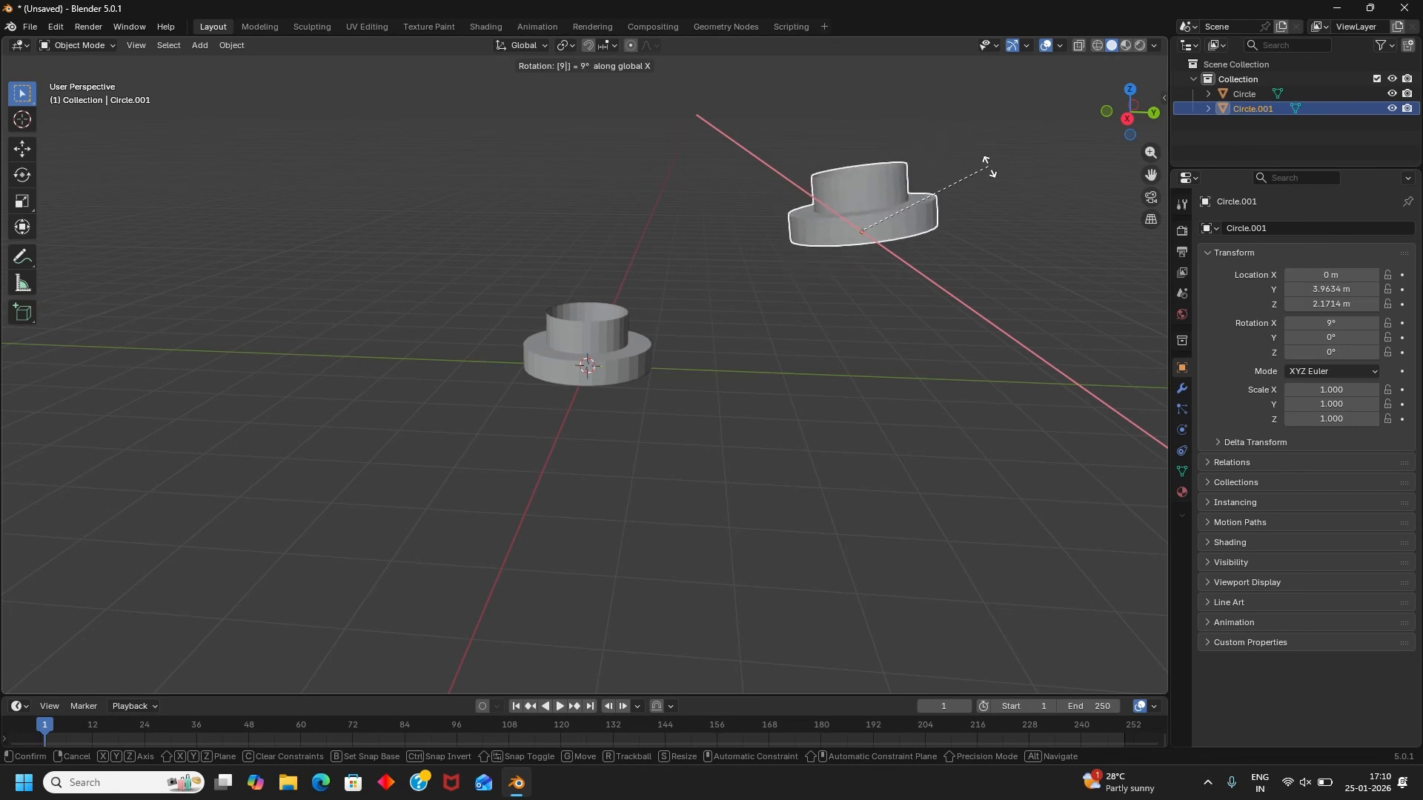
{"action": "key", "text": "0"}
{"action": "key", "text": "Return"}
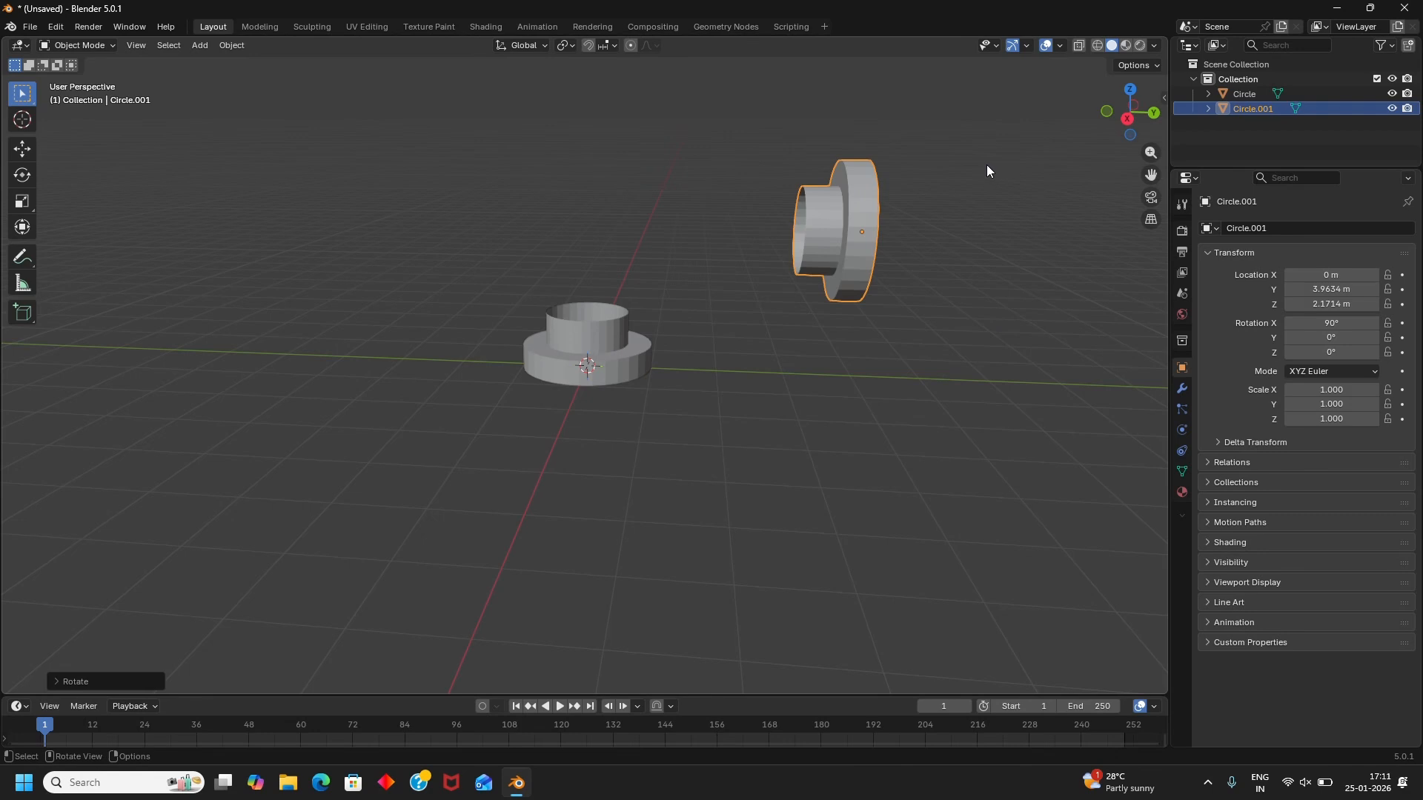
Select both flanges with the original as the active one and join them into a single object.
{"action": "middle_click_drag", "start_coordinate": [954, 250], "coordinate": [713, 455]}
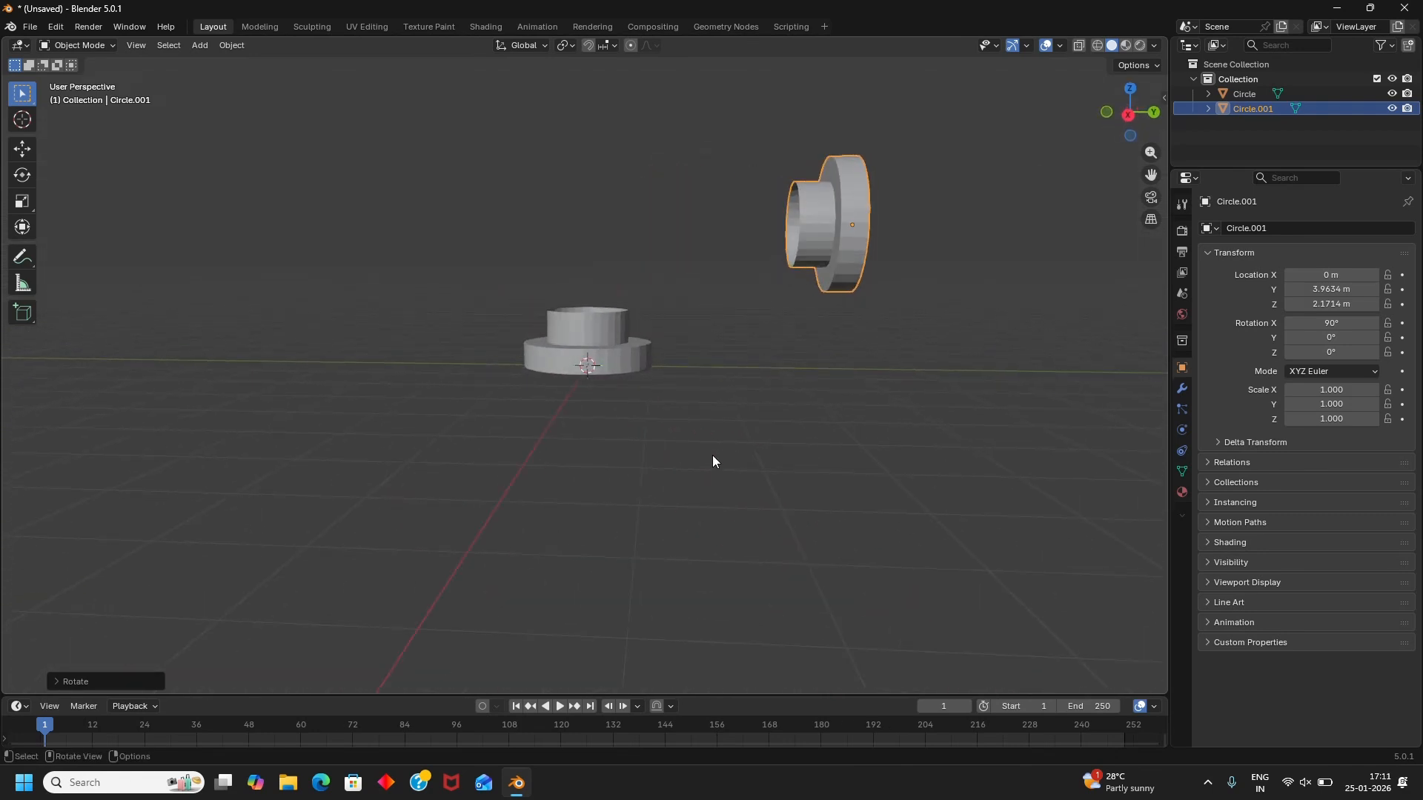
{"action": "key", "text": "shift"}
{"action": "left_click", "coordinate": [590, 349], "text": "shift"}
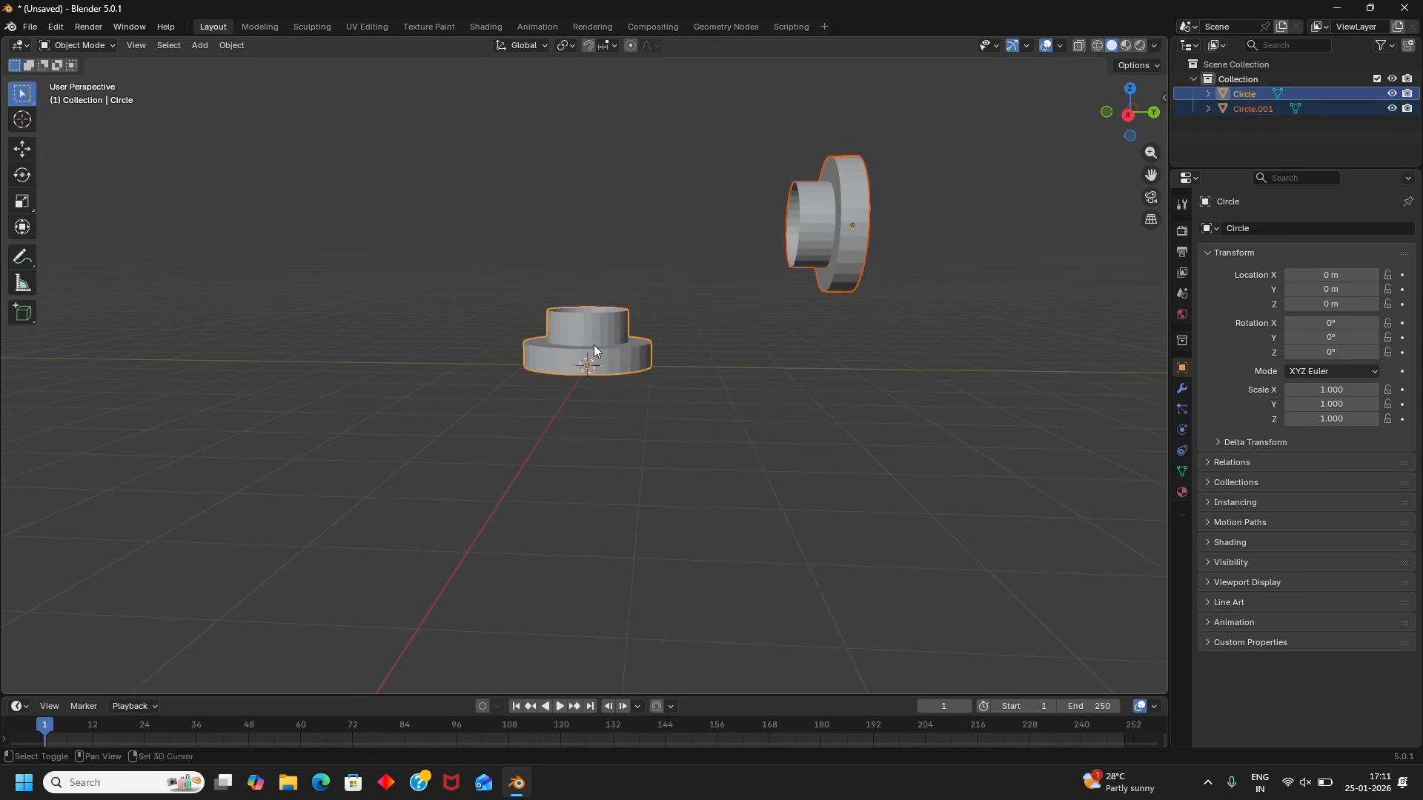
{"action": "key", "text": "ctrl"}
{"action": "key", "text": "ctrl+j"}
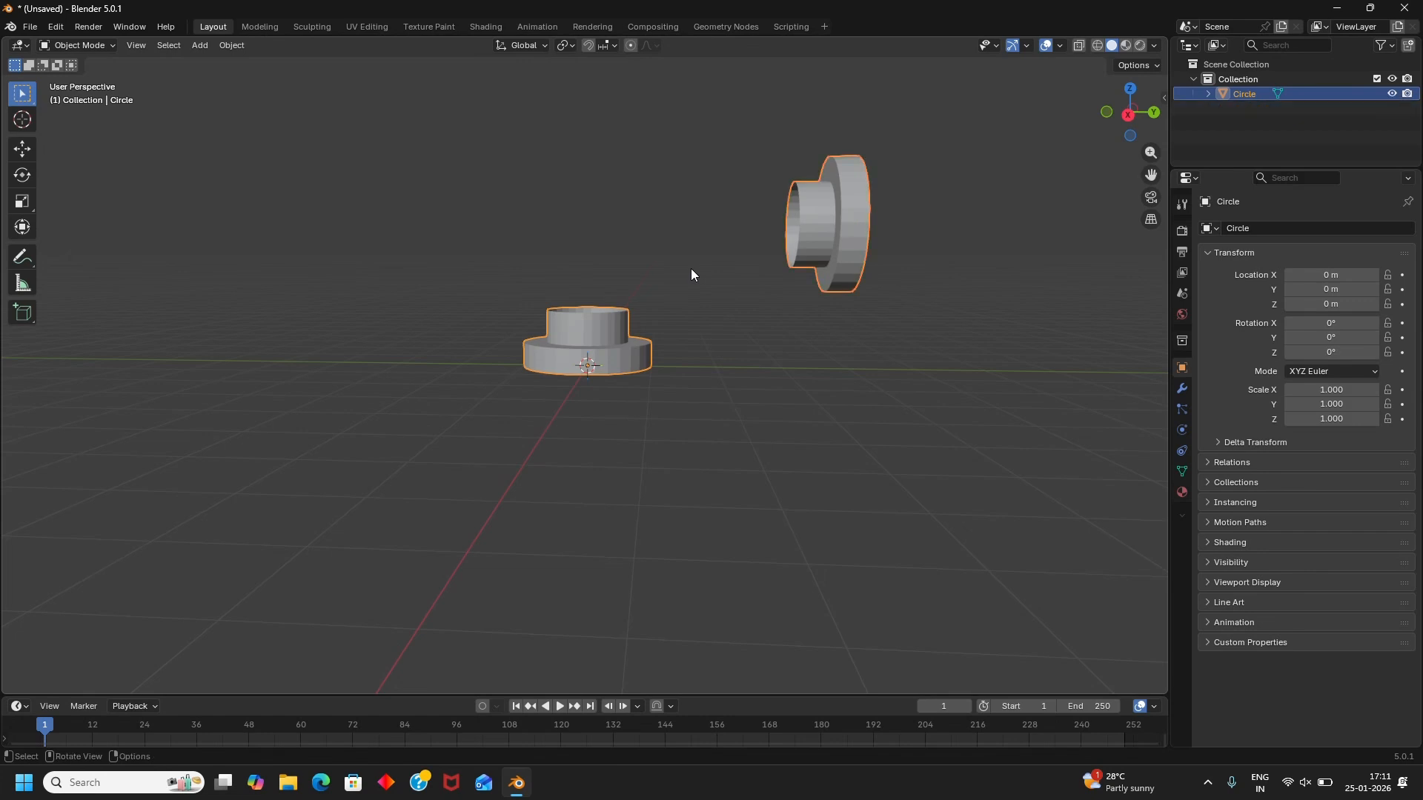
Enter Edit Mode on the joined flange object and clear the vertex selection.
{"action": "mouse_move", "coordinate": [682, 337]}
{"action": "middle_mouse_down"}
{"action": "mouse_move", "coordinate": [699, 343]}
{"action": "mouse_move", "coordinate": [682, 387]}
{"action": "mouse_move", "coordinate": [659, 367]}
{"action": "mouse_move", "coordinate": [680, 357]}
{"action": "middle_mouse_up"}
{"action": "left_click", "coordinate": [852, 490]}
{"action": "middle_click_drag", "start_coordinate": [673, 554], "coordinate": [732, 518]}
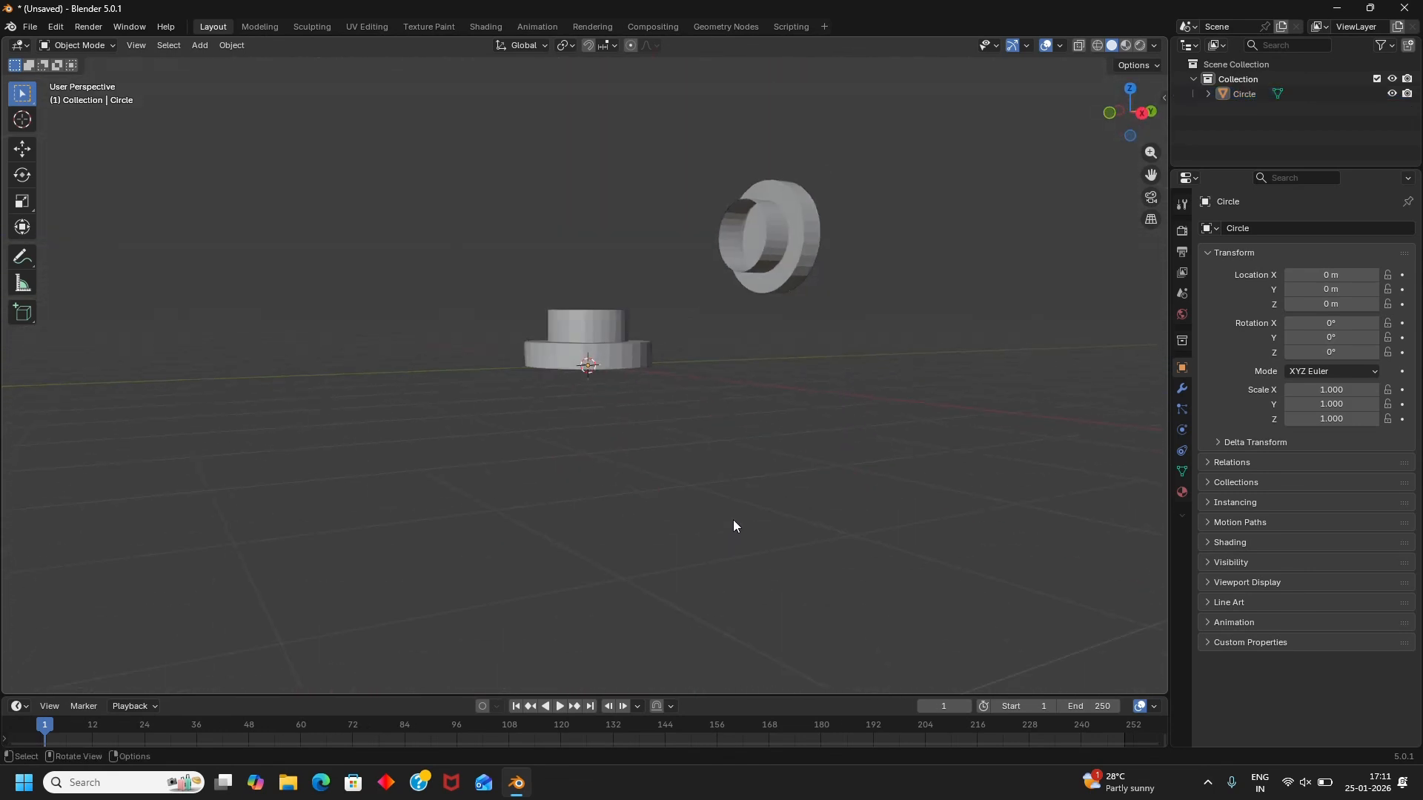
{"action": "left_click", "coordinate": [621, 326]}
{"action": "middle_click_drag", "start_coordinate": [898, 559], "coordinate": [827, 577]}
{"action": "key", "text": "Tab"}
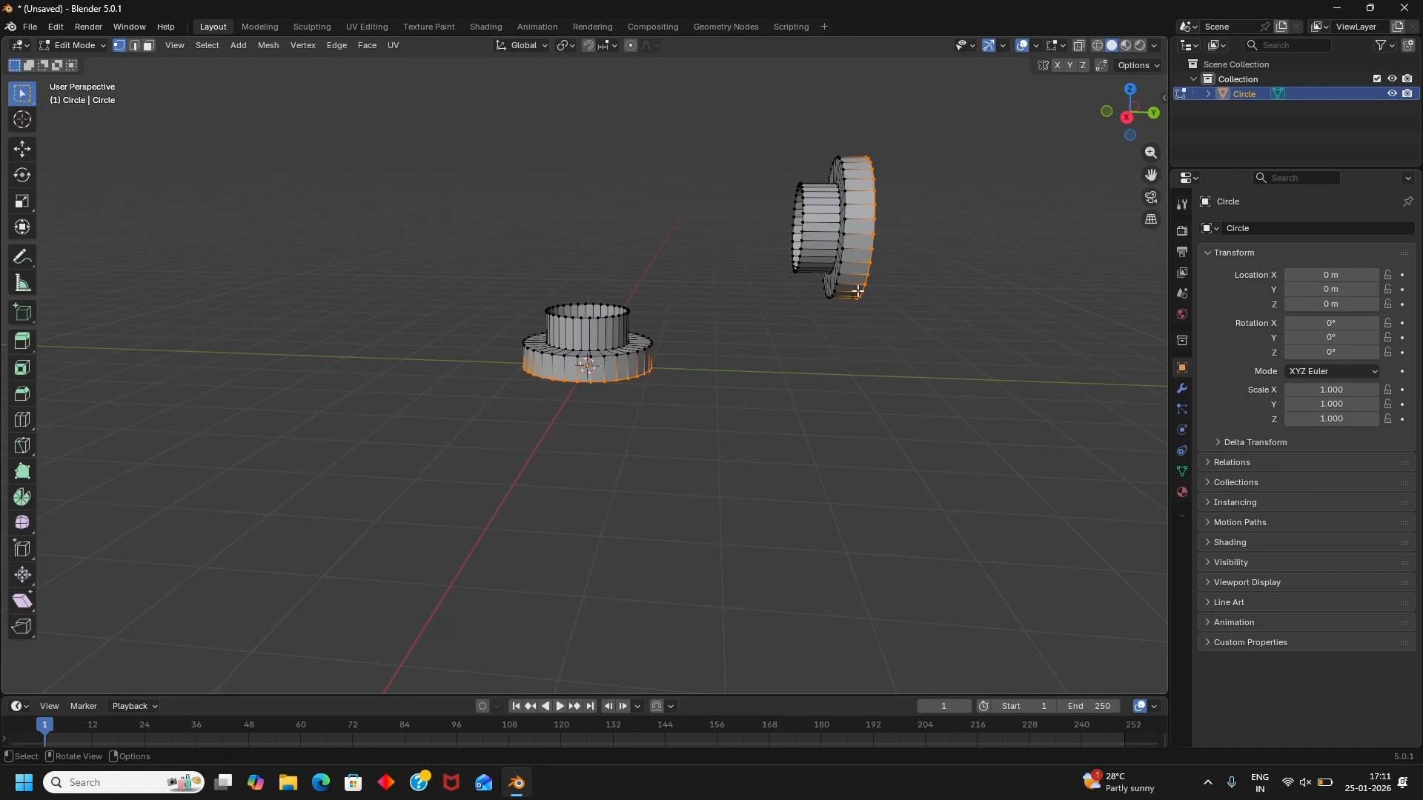
{"action": "left_click", "coordinate": [669, 285]}
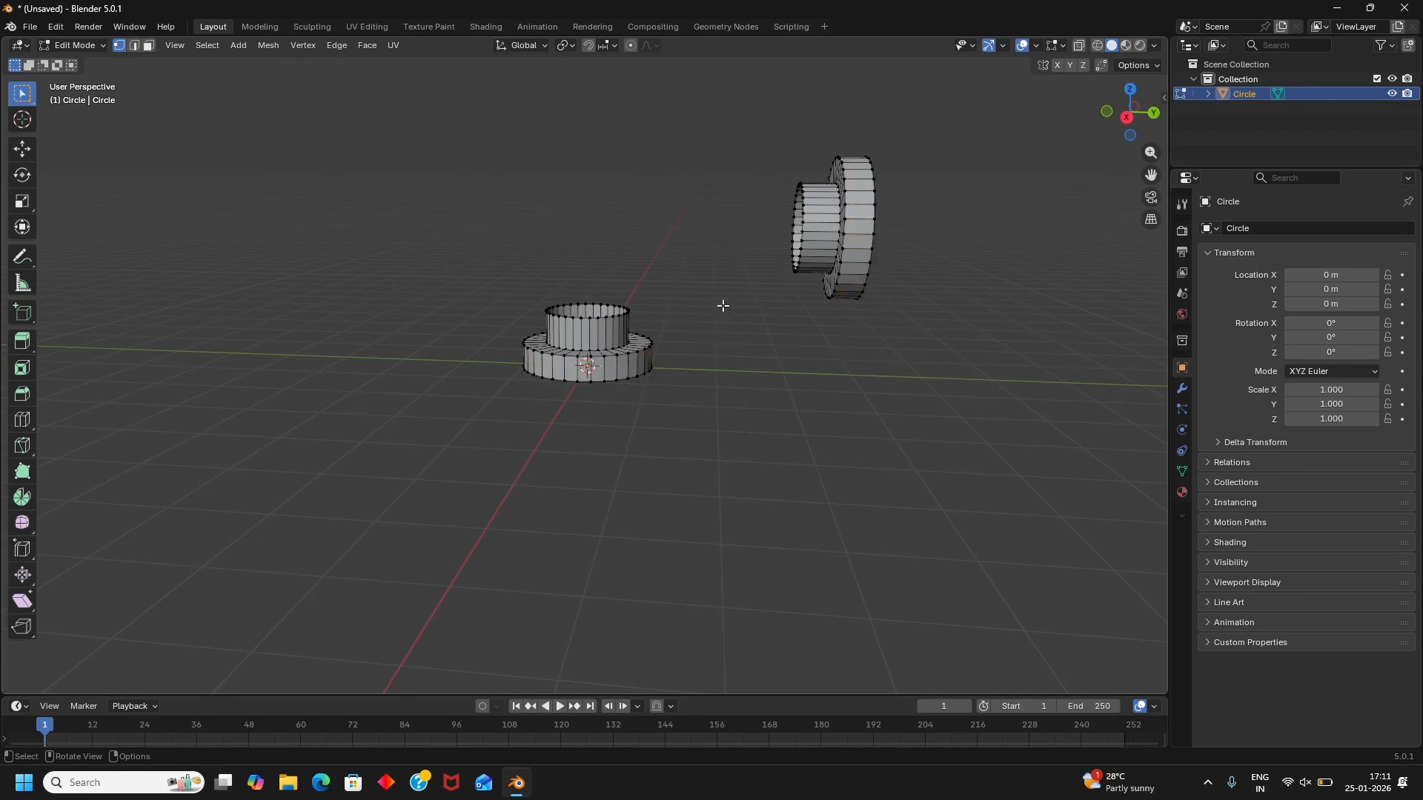
Select the open rim edge loops of both flange collars together.
{"action": "mouse_move", "coordinate": [724, 304]}
{"action": "middle_mouse_down"}
{"action": "mouse_move", "coordinate": [741, 324]}
{"action": "mouse_move", "coordinate": [794, 325]}
{"action": "mouse_move", "coordinate": [740, 320]}
{"action": "middle_mouse_up"}
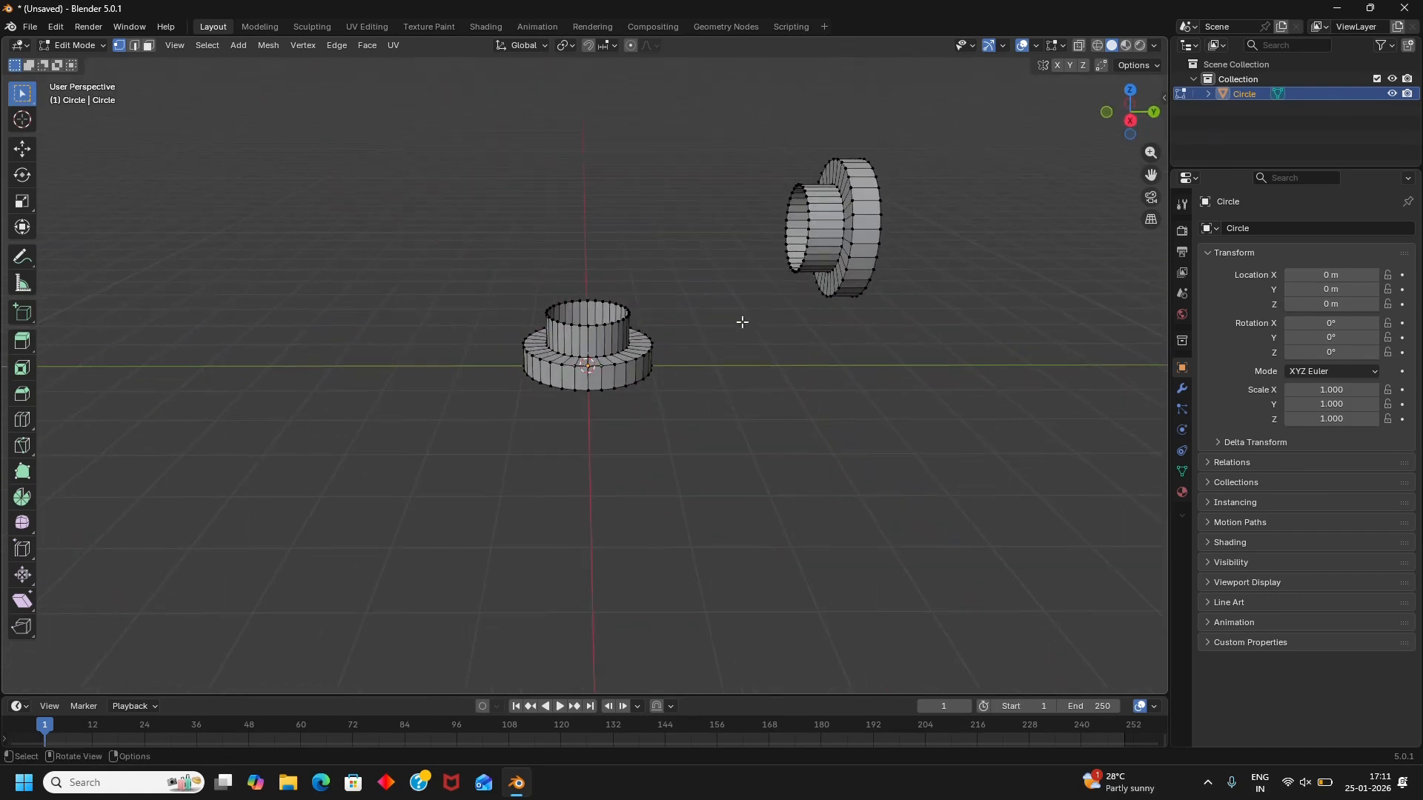
{"action": "left_click", "coordinate": [593, 324], "text": "alt"}
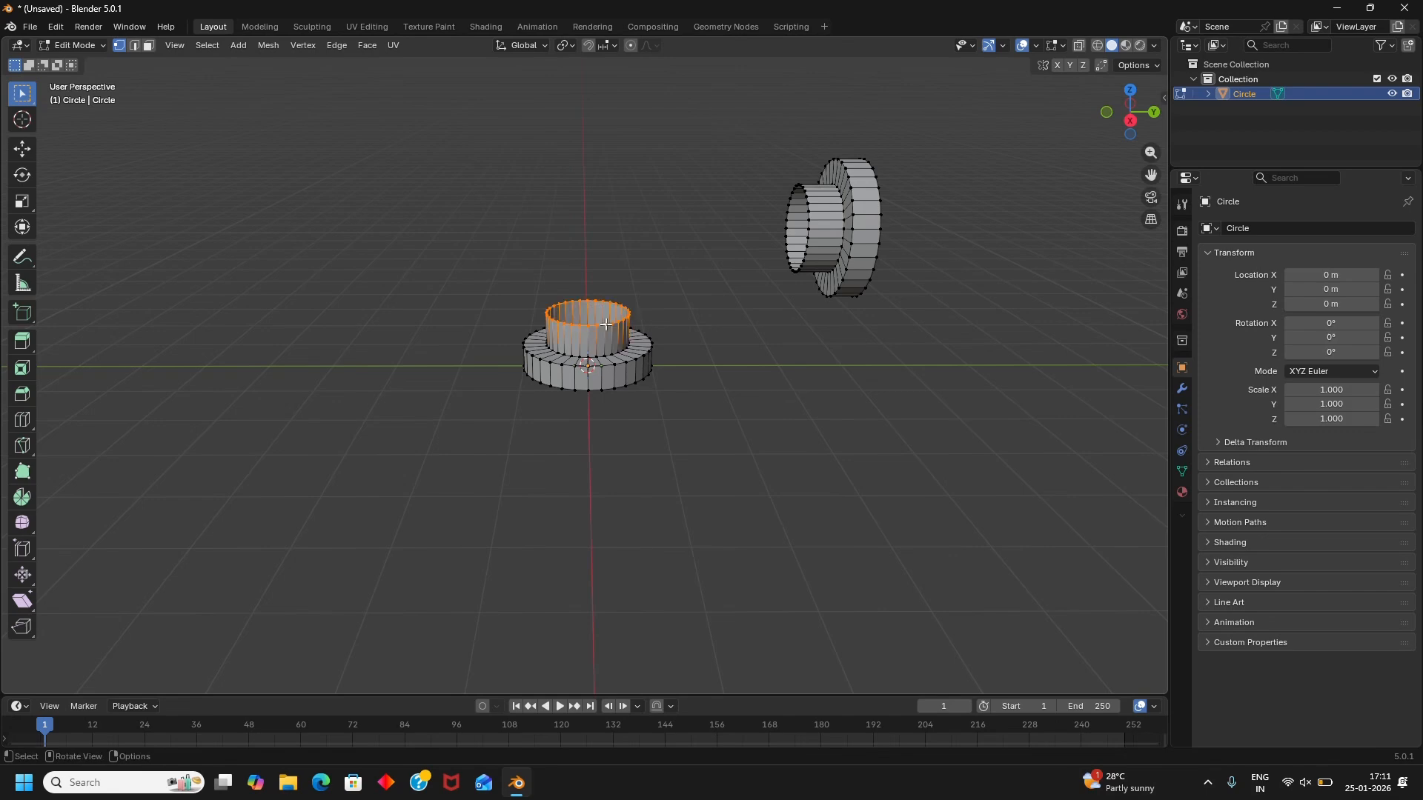
{"action": "mouse_move", "coordinate": [723, 547]}
{"action": "middle_mouse_down"}
{"action": "mouse_move", "coordinate": [787, 591]}
{"action": "mouse_move", "coordinate": [731, 603]}
{"action": "mouse_move", "coordinate": [778, 549]}
{"action": "mouse_move", "coordinate": [731, 540]}
{"action": "middle_mouse_up"}
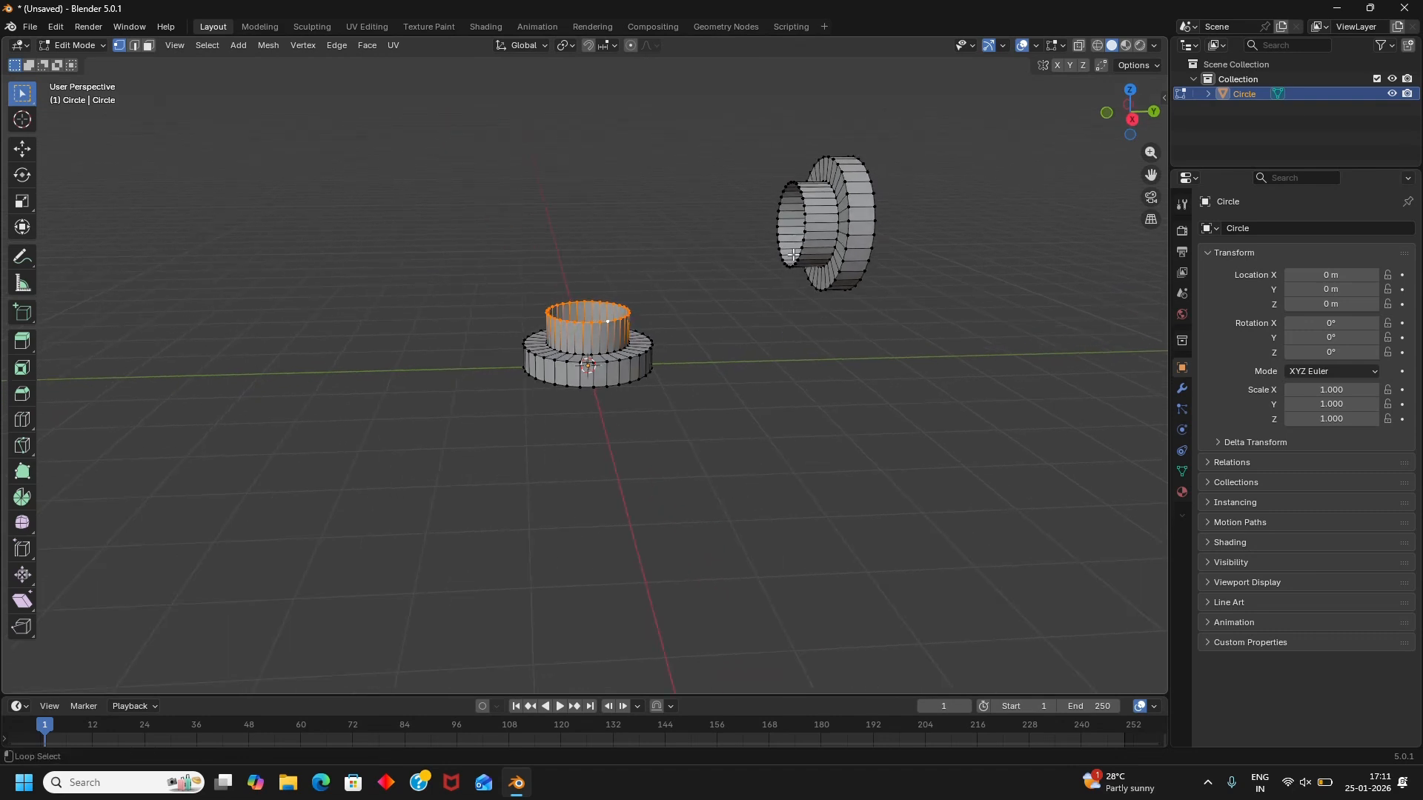
{"action": "left_click", "coordinate": [777, 221], "text": "alt+shift"}
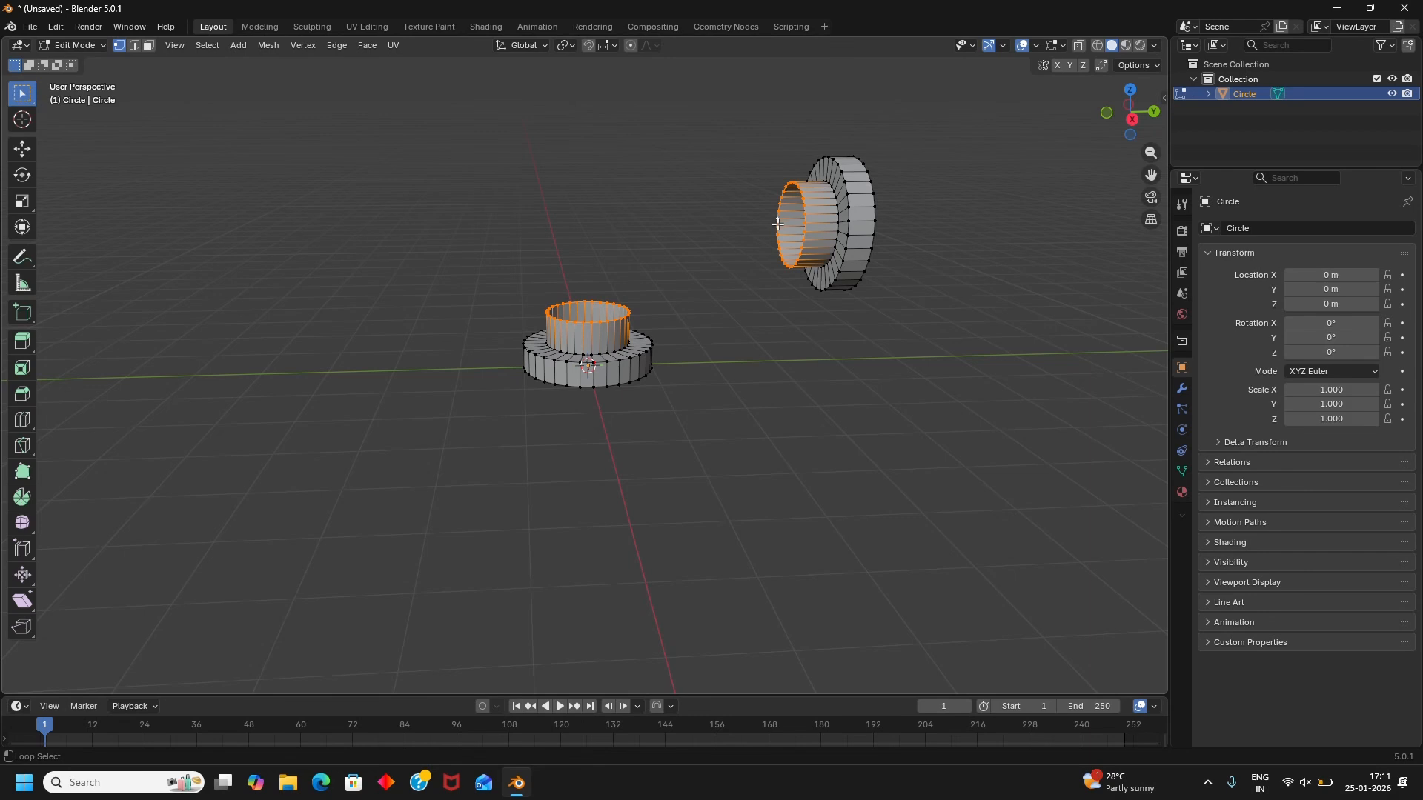
Bridge the two selected rim loops with Bridge Edge Loops, using 12 cuts.
{"action": "mouse_move", "coordinate": [756, 403]}
{"action": "middle_mouse_down"}
{"action": "mouse_move", "coordinate": [711, 410]}
{"action": "mouse_move", "coordinate": [737, 349]}
{"action": "mouse_move", "coordinate": [743, 394]}
{"action": "middle_mouse_up"}
{"action": "key", "text": "ctrl+e"}
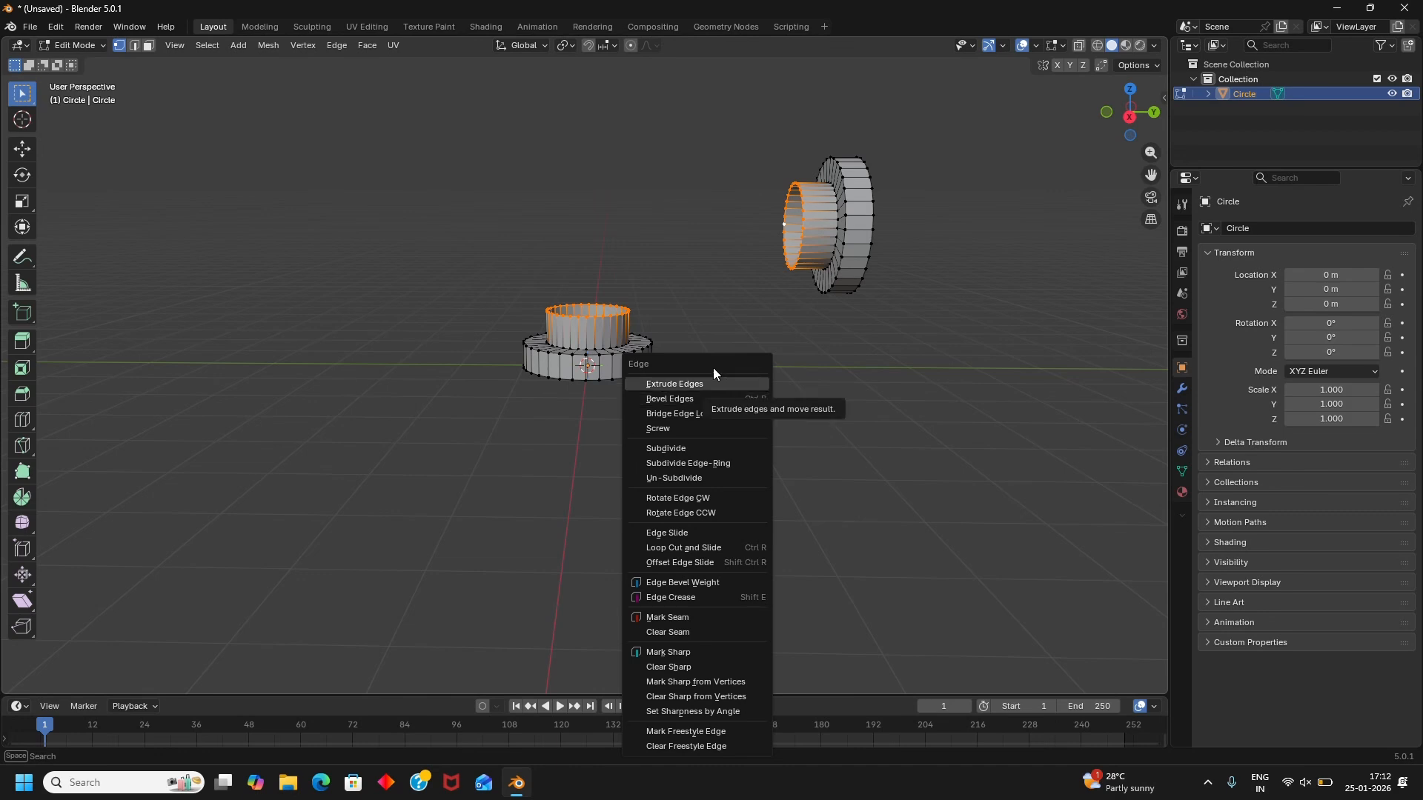
{"action": "left_click", "coordinate": [689, 416]}
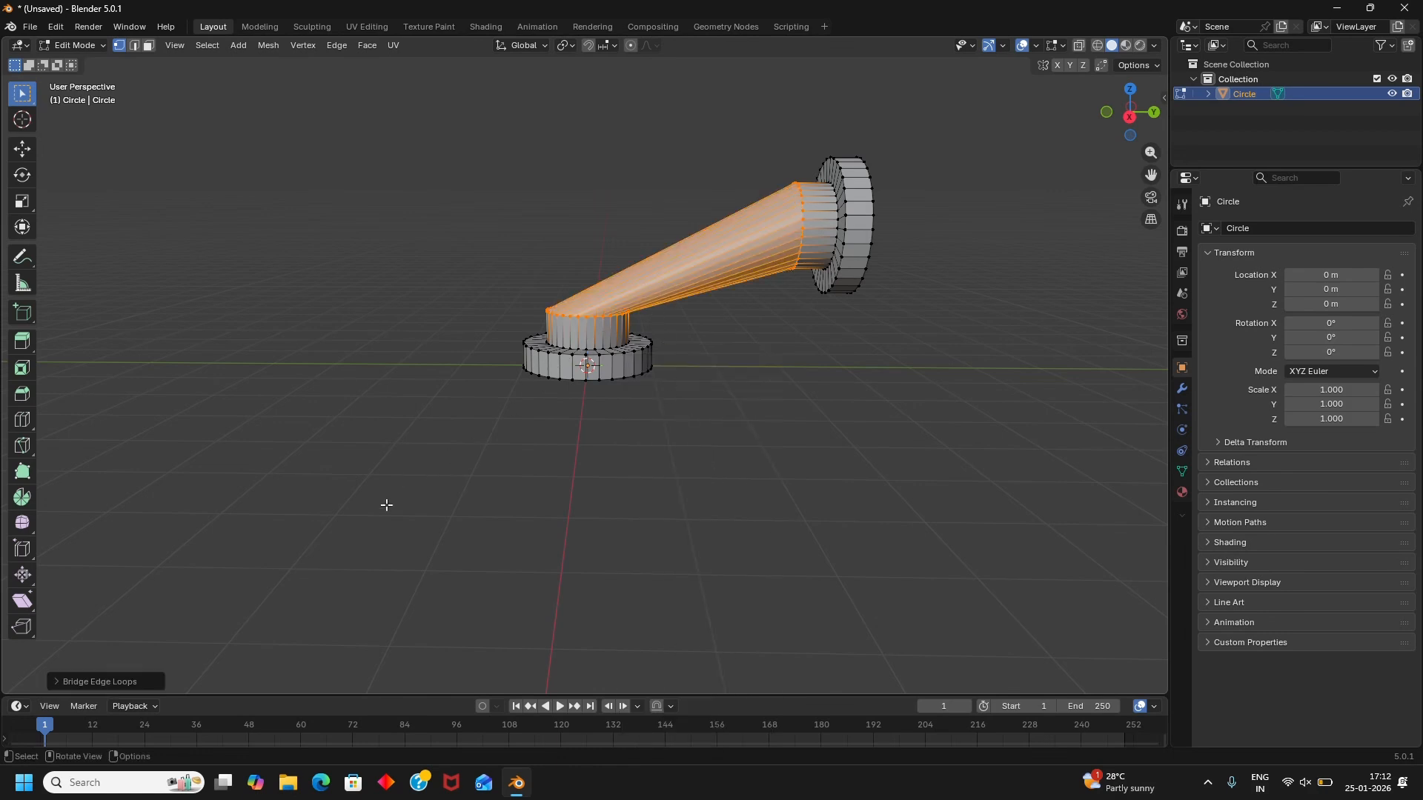
{"action": "left_click", "coordinate": [95, 682]}
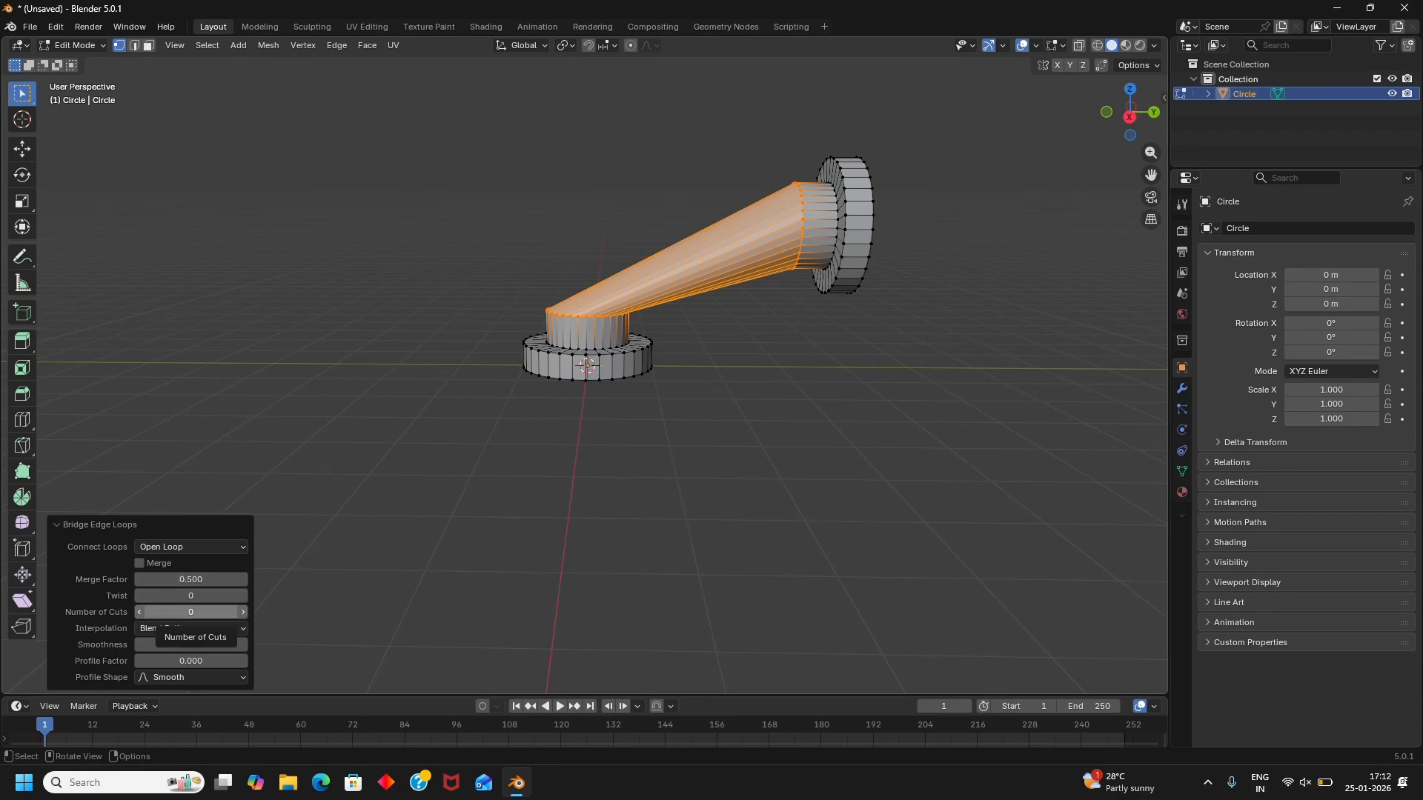
{"action": "left_click_drag", "start_coordinate": [170, 612], "coordinate": [241, 611]}
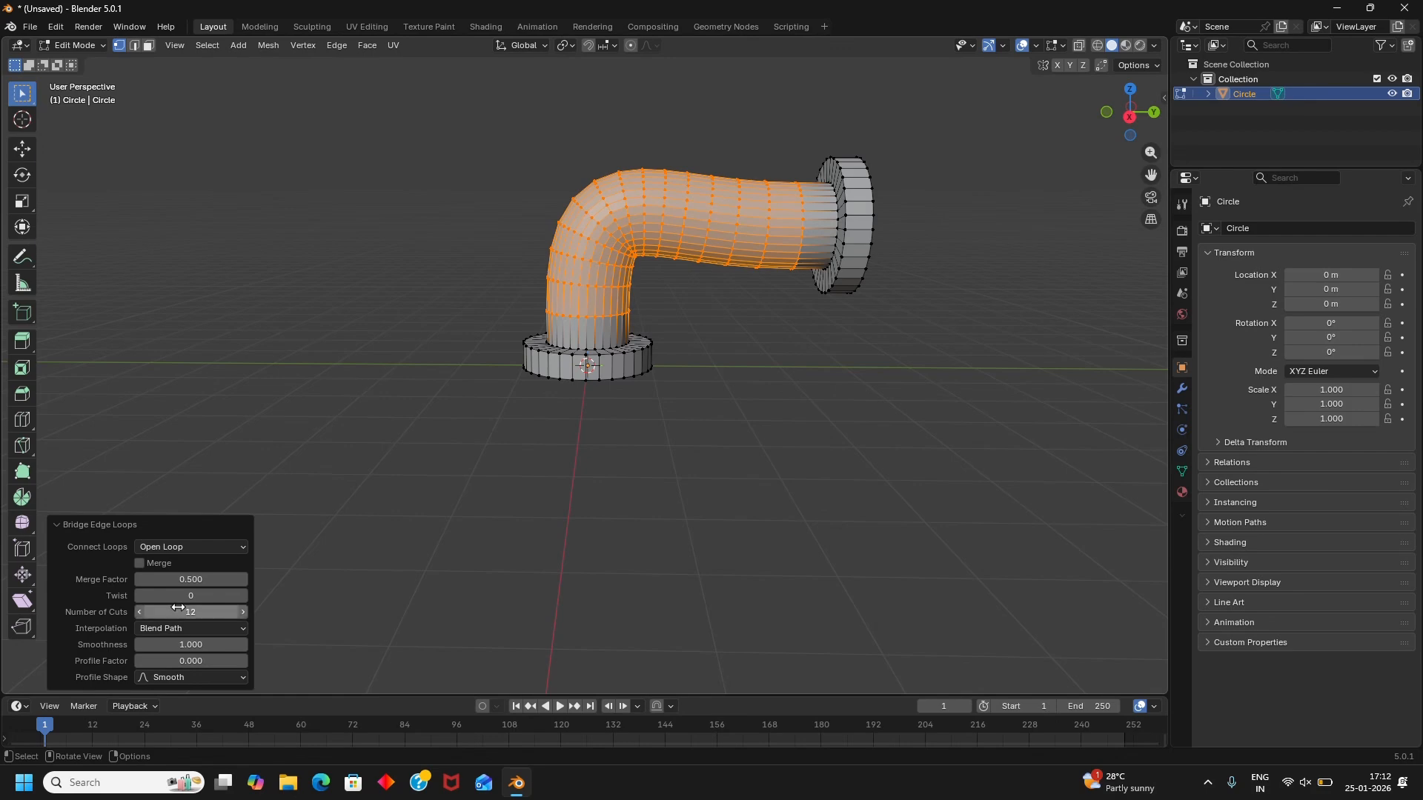
Set the bridge's smoothness to 0.650 so the pipe bends evenly between the two flanges.
{"action": "mouse_move", "coordinate": [726, 340]}
{"action": "middle_mouse_down"}
{"action": "mouse_move", "coordinate": [735, 362]}
{"action": "mouse_move", "coordinate": [802, 367]}
{"action": "mouse_move", "coordinate": [717, 367]}
{"action": "mouse_move", "coordinate": [700, 340]}
{"action": "middle_mouse_up"}
{"action": "key", "text": "KP_5"}
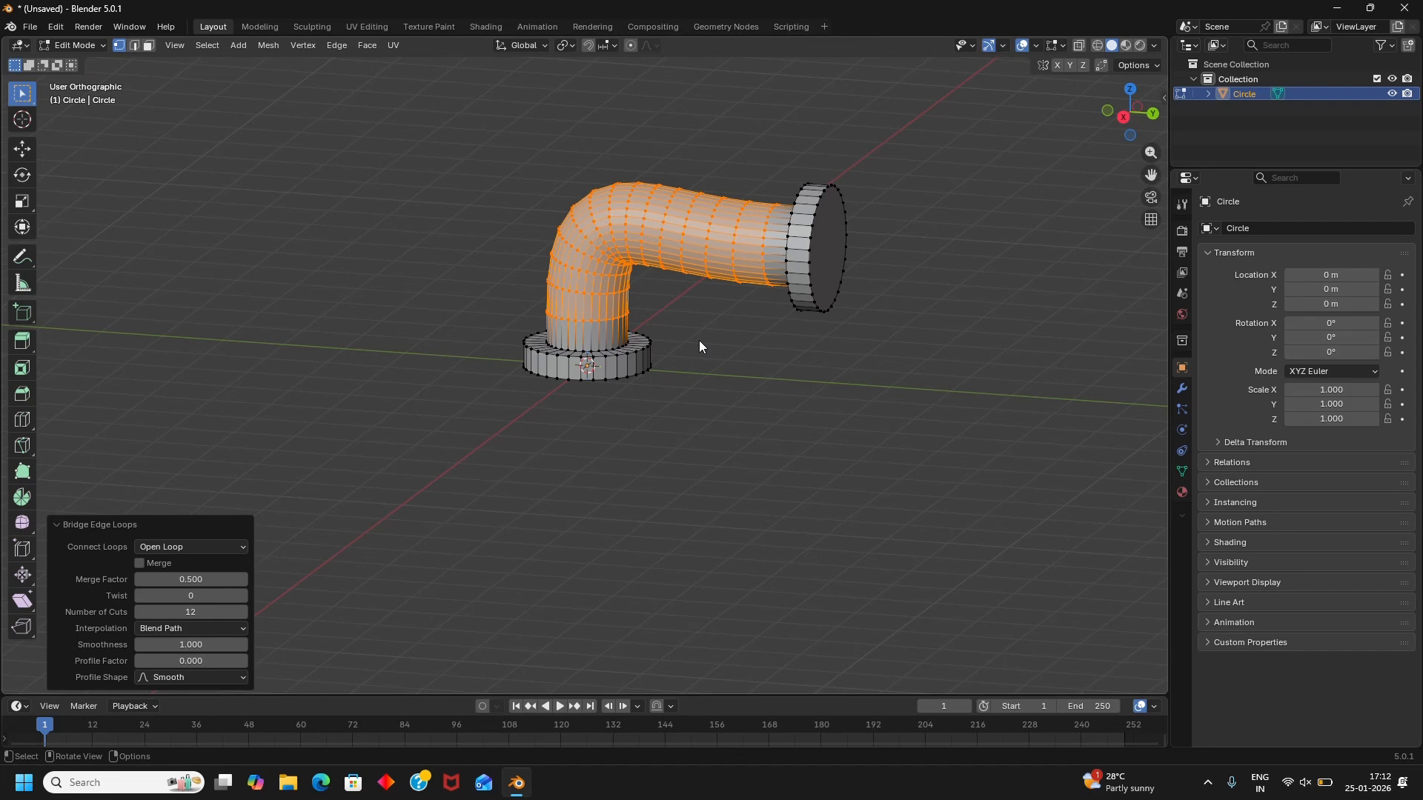
{"action": "key", "text": "KP_3"}
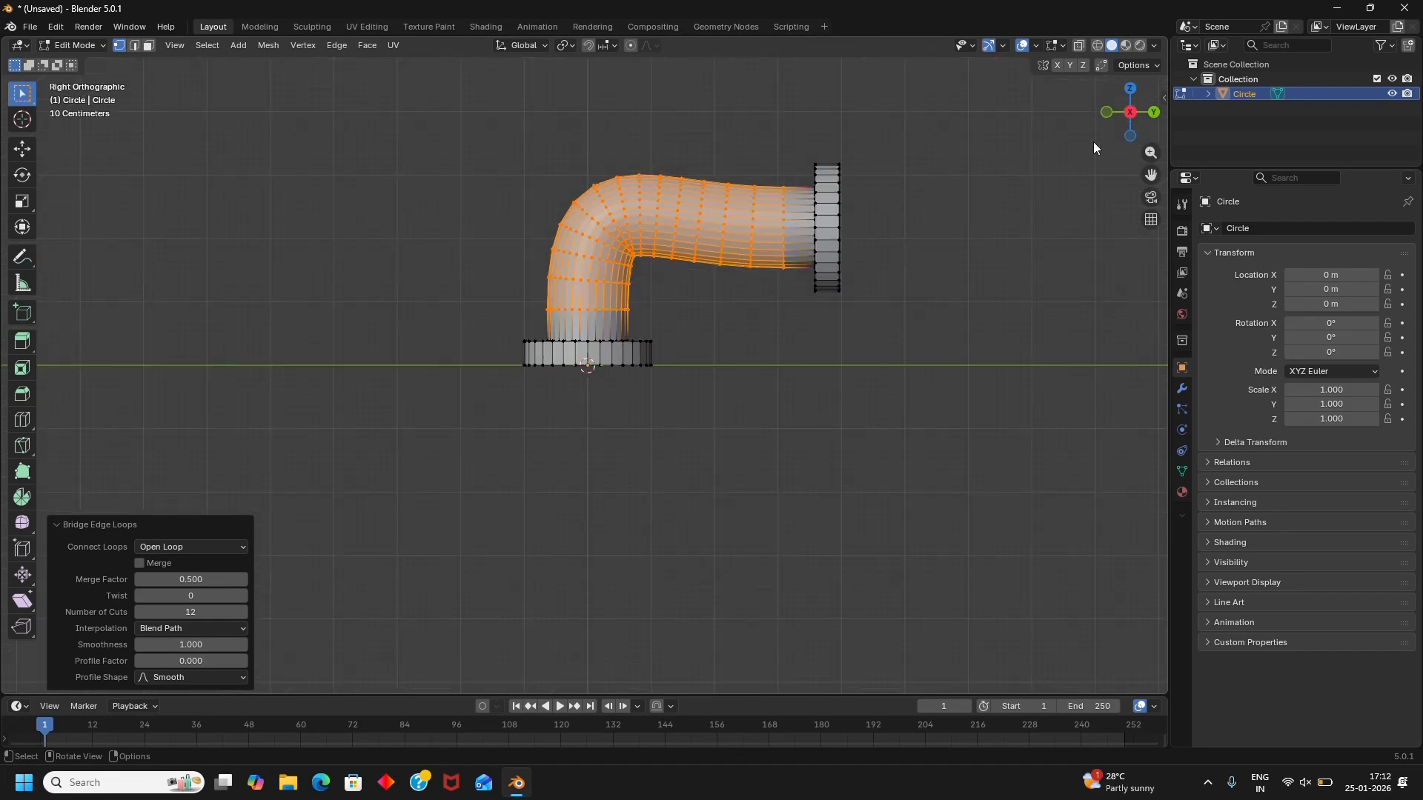
{"action": "left_click_drag", "start_coordinate": [1149, 174], "coordinate": [1120, 287]}
{"action": "scroll", "coordinate": [821, 459], "scroll_direction": "up", "scroll_amount": 1}
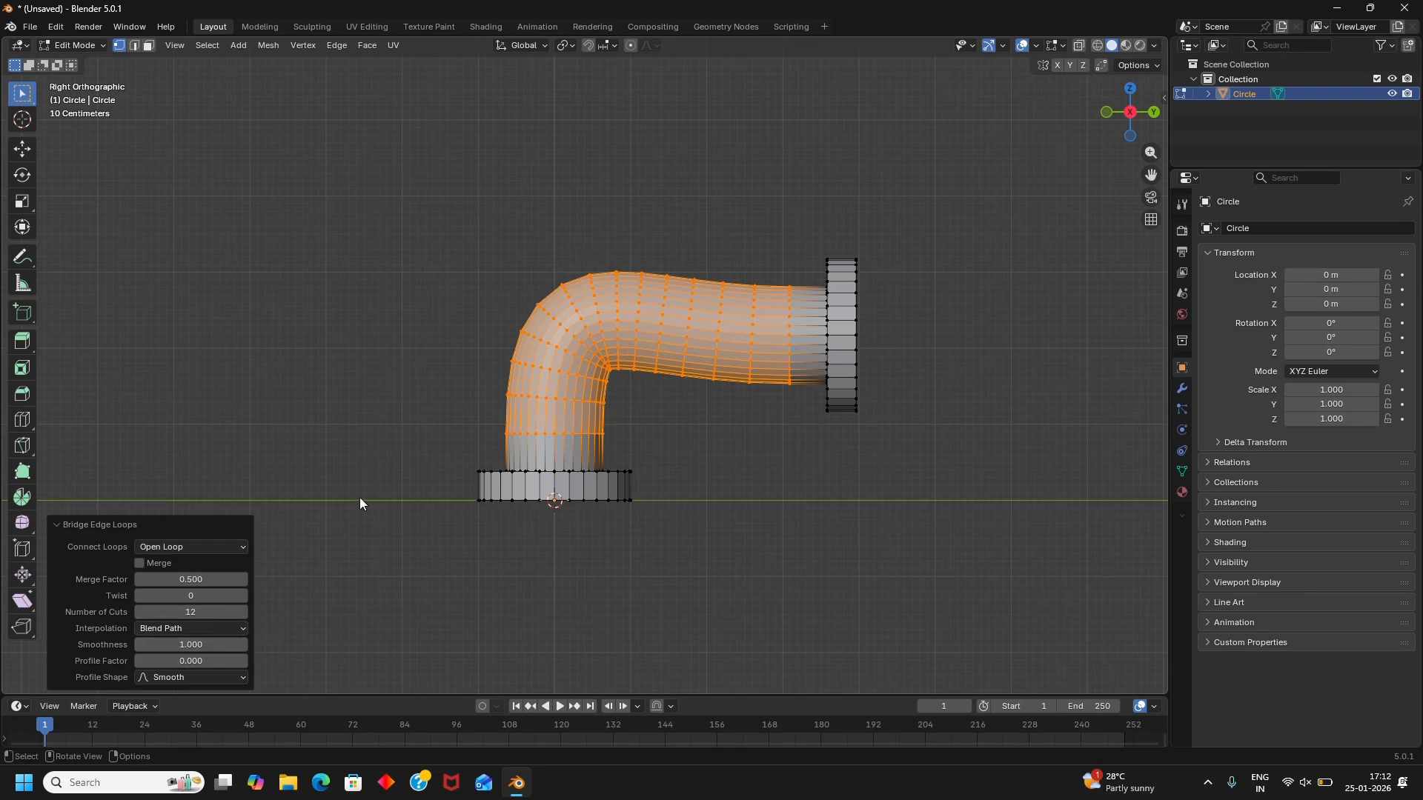
{"action": "mouse_move", "coordinate": [194, 644]}
{"action": "left_mouse_down"}
{"action": "mouse_move", "coordinate": [237, 645]}
{"action": "mouse_move", "coordinate": [159, 645]}
{"action": "mouse_move", "coordinate": [201, 648]}
{"action": "left_mouse_up"}
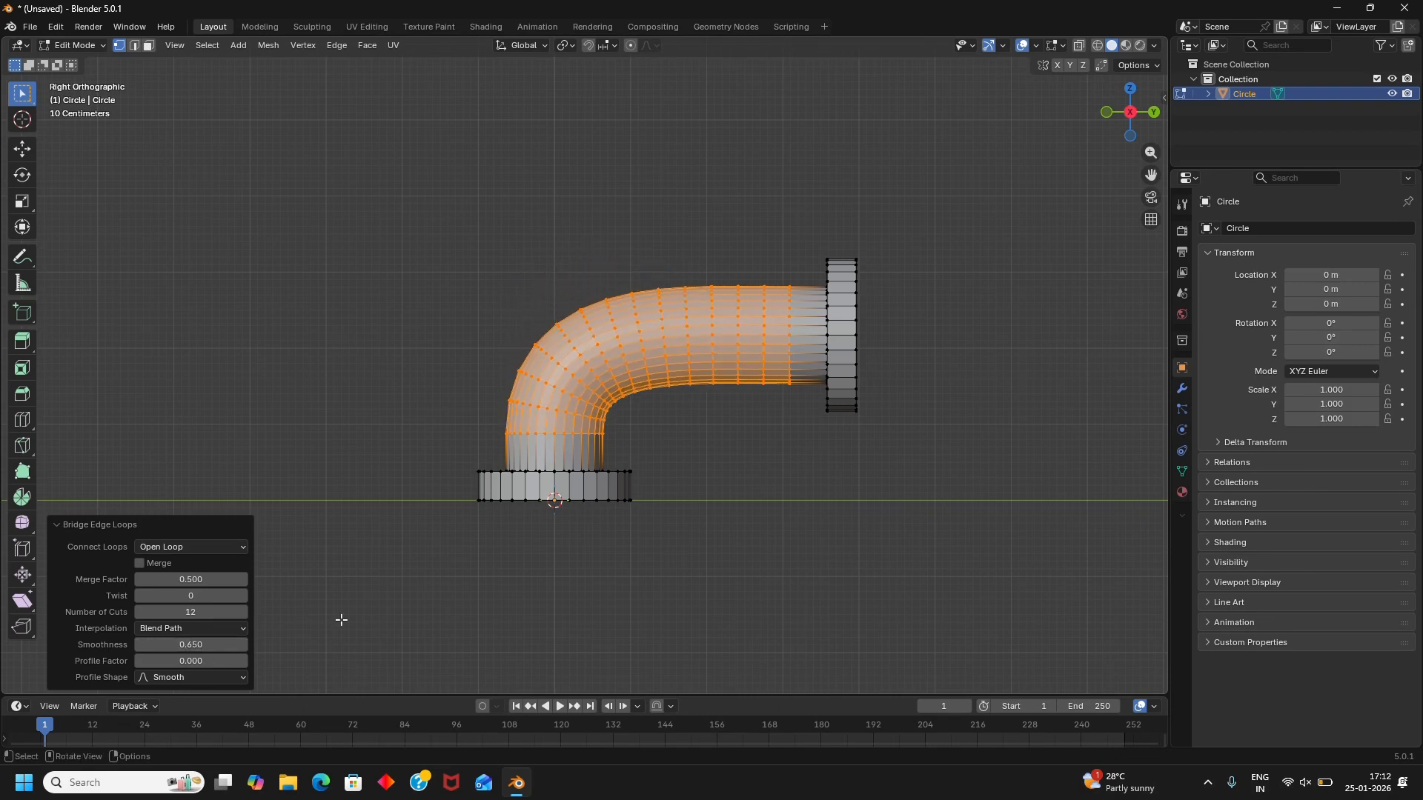
Return to Object Mode and deselect the finished pipe.
{"action": "middle_click_drag", "start_coordinate": [610, 531], "coordinate": [696, 474]}
{"action": "key", "text": "Tab"}
{"action": "left_click", "coordinate": [683, 459]}
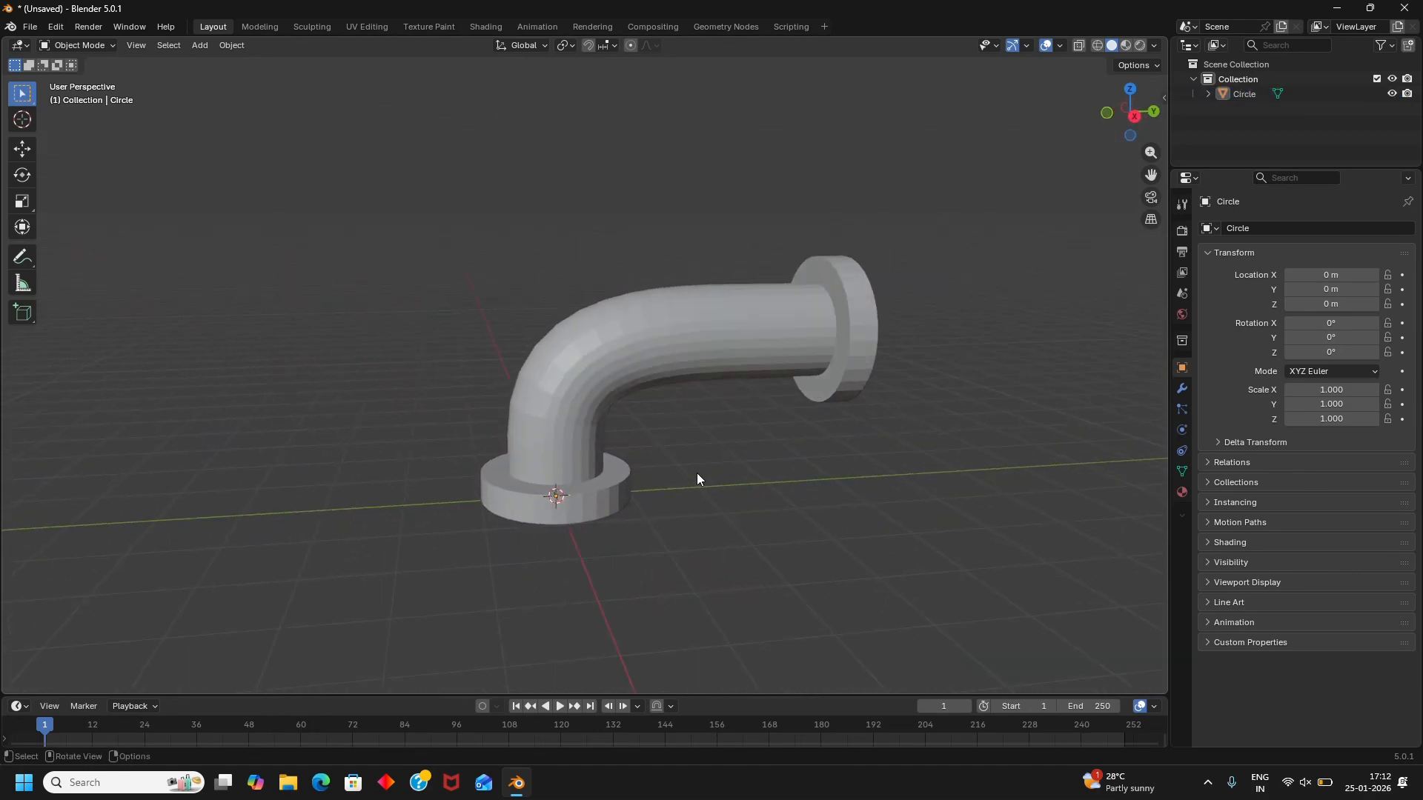